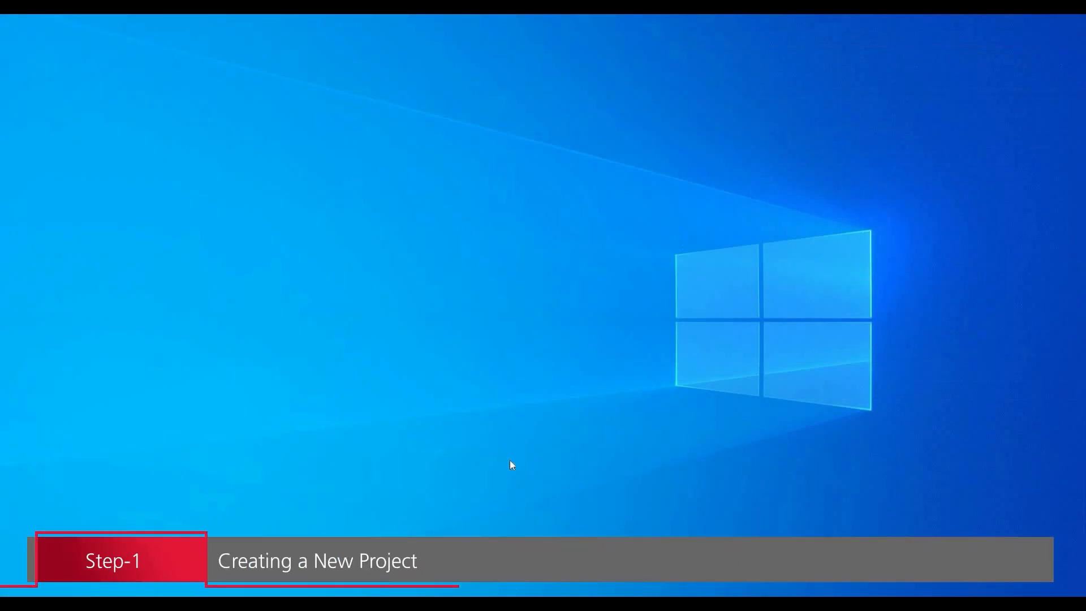
Step: Start OrCAD Capture with the OrCAD PCB Designer Professional w/PSpice and CIS suite and begin a new project named counter
{"action": "left_click", "coordinate": [588, 285]}
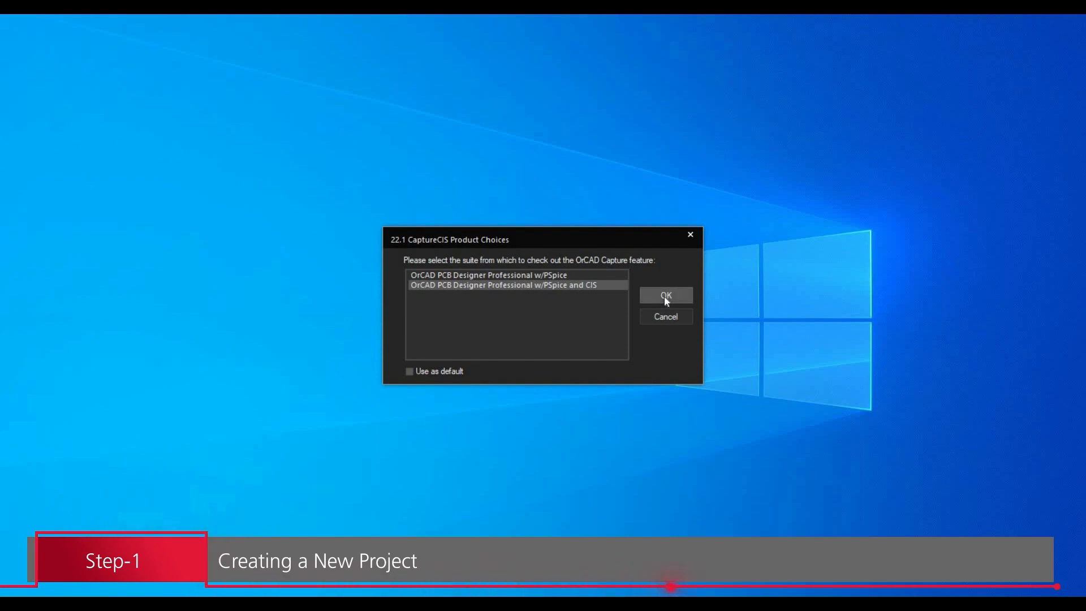
{"action": "left_click", "coordinate": [666, 297]}
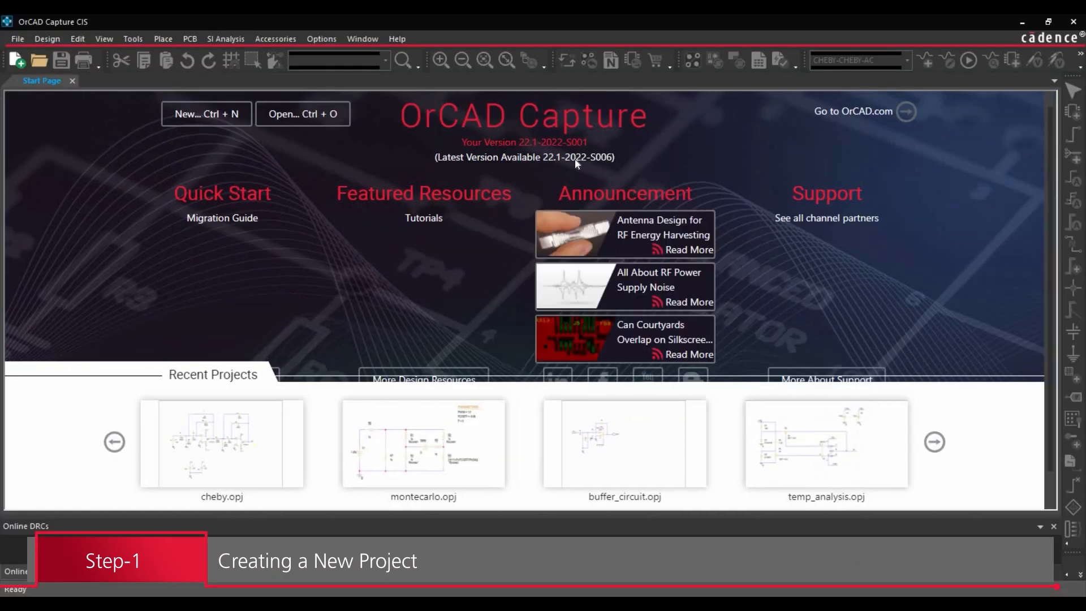
{"action": "left_click", "coordinate": [15, 39]}
{"action": "mouse_move", "coordinate": [157, 55]}
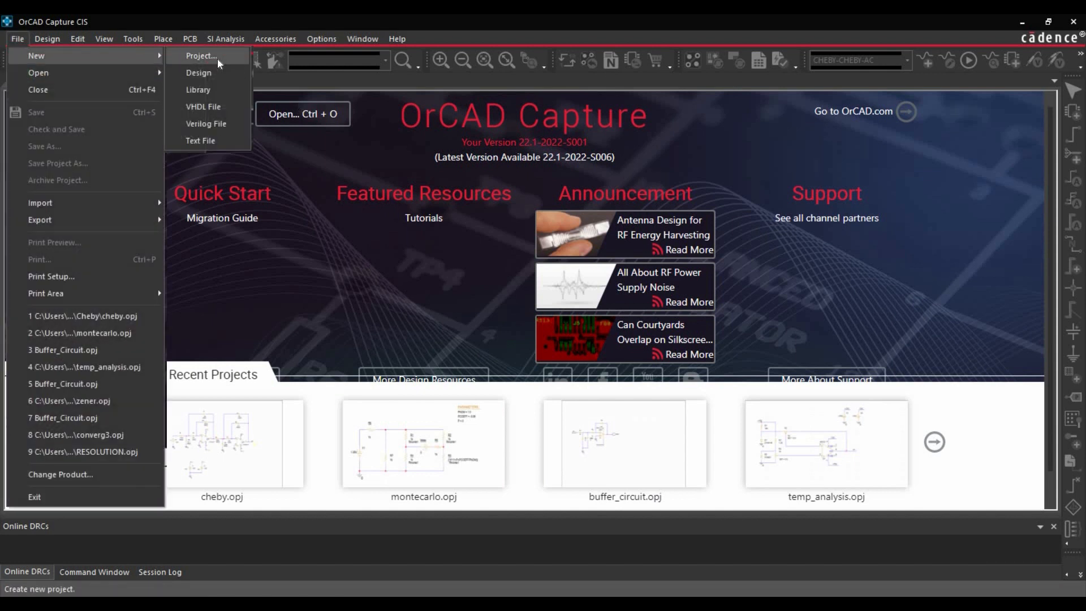
{"action": "left_click", "coordinate": [201, 56]}
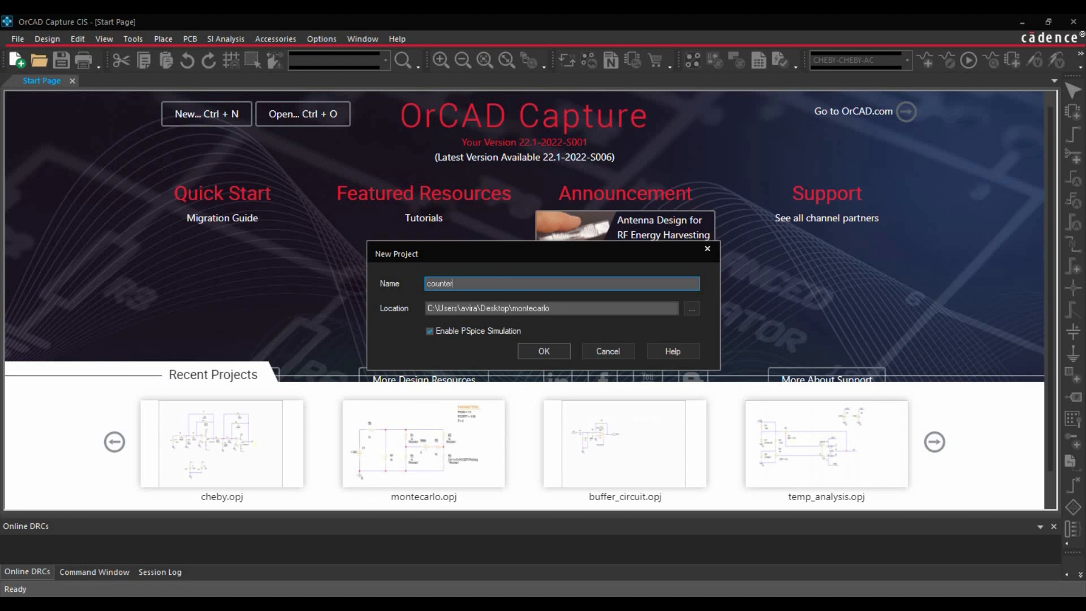
Step: Create a folder named Counter on the Desktop and select it as the project location
{"action": "left_click", "coordinate": [692, 309]}
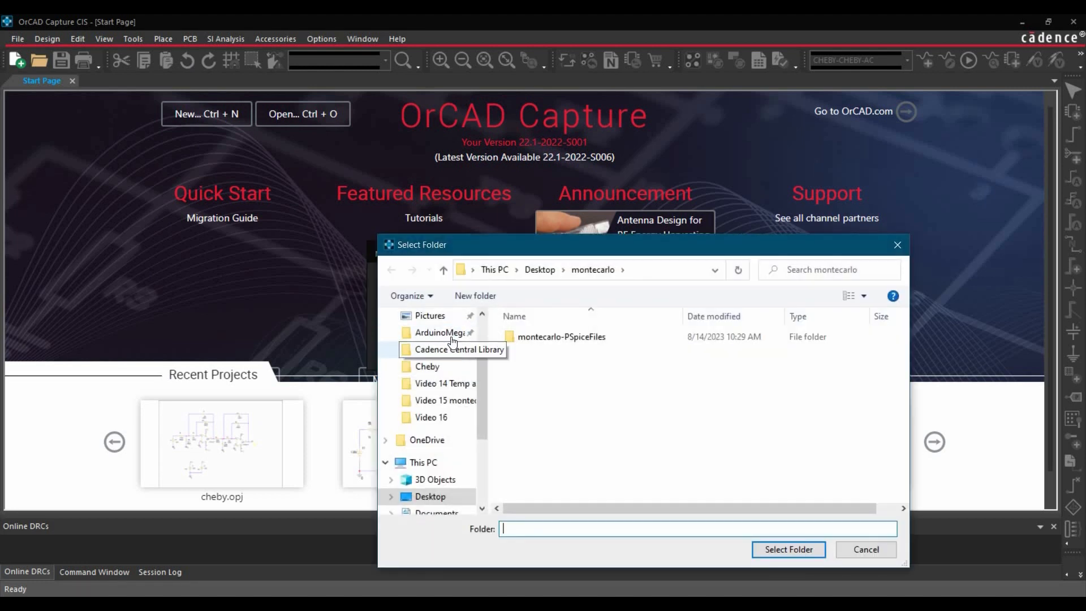
{"action": "scroll", "coordinate": [439, 344], "scroll_direction": "up", "scroll_amount": 1}
{"action": "left_click", "coordinate": [439, 344]}
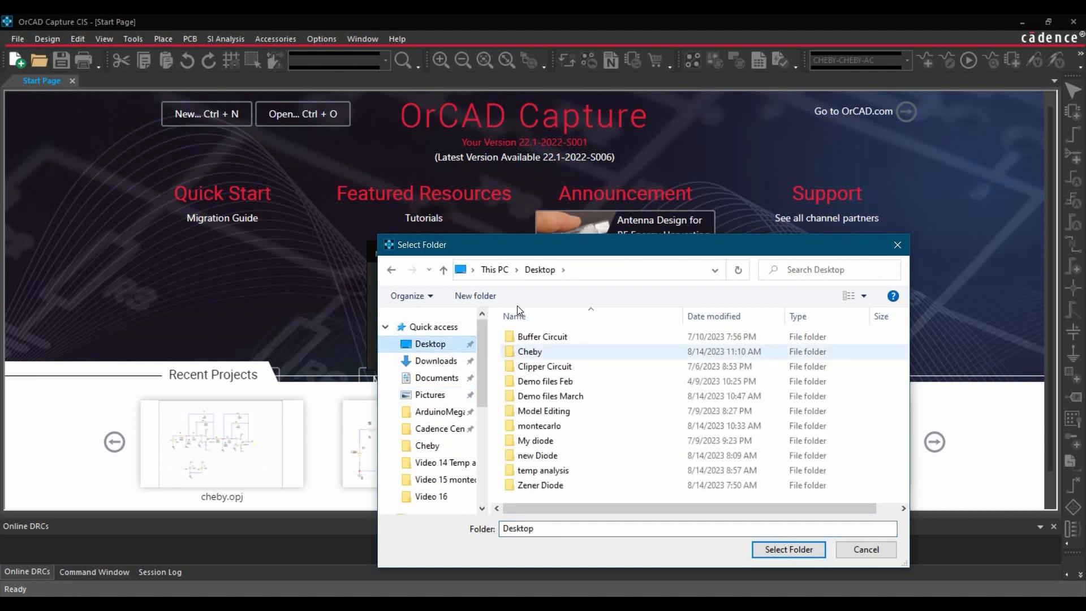
{"action": "left_click", "coordinate": [484, 292]}
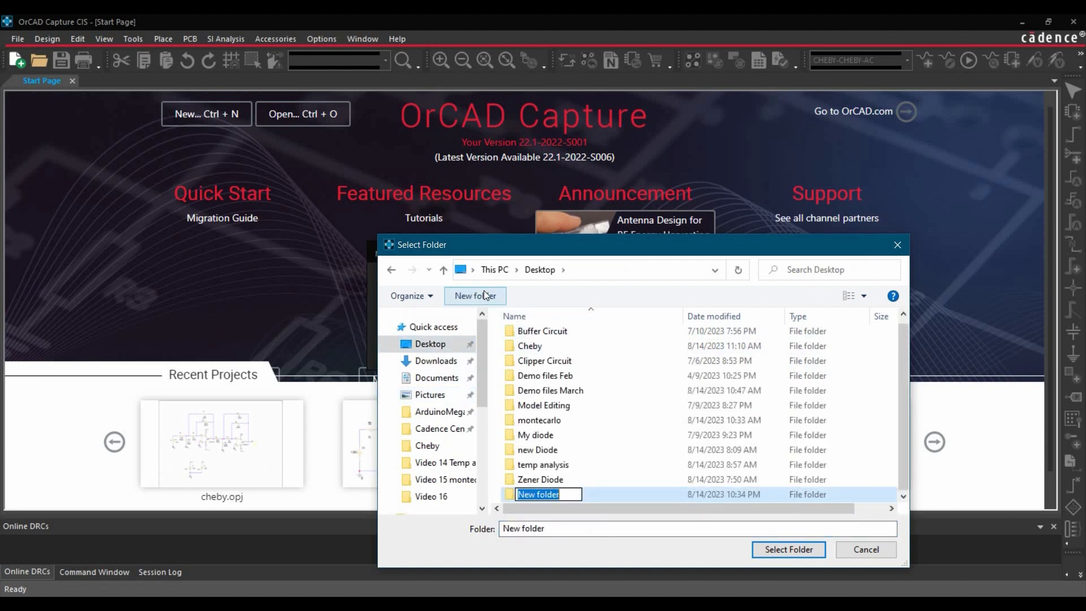
{"action": "type", "text": "Counte"}
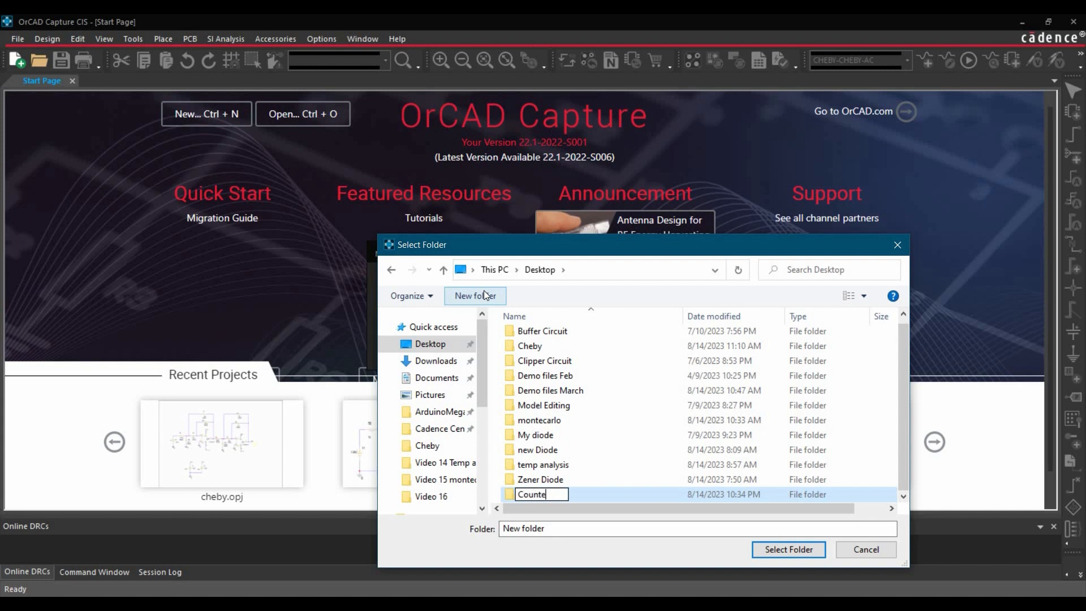
{"action": "type", "text": "r"}
{"action": "key", "text": "Return"}
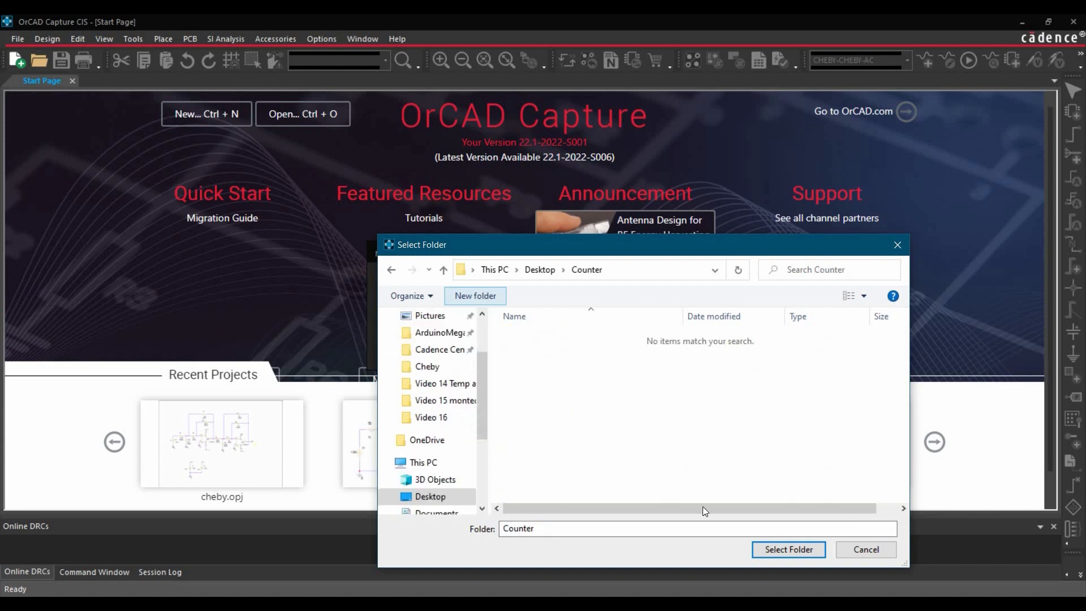
{"action": "key", "text": "Return"}
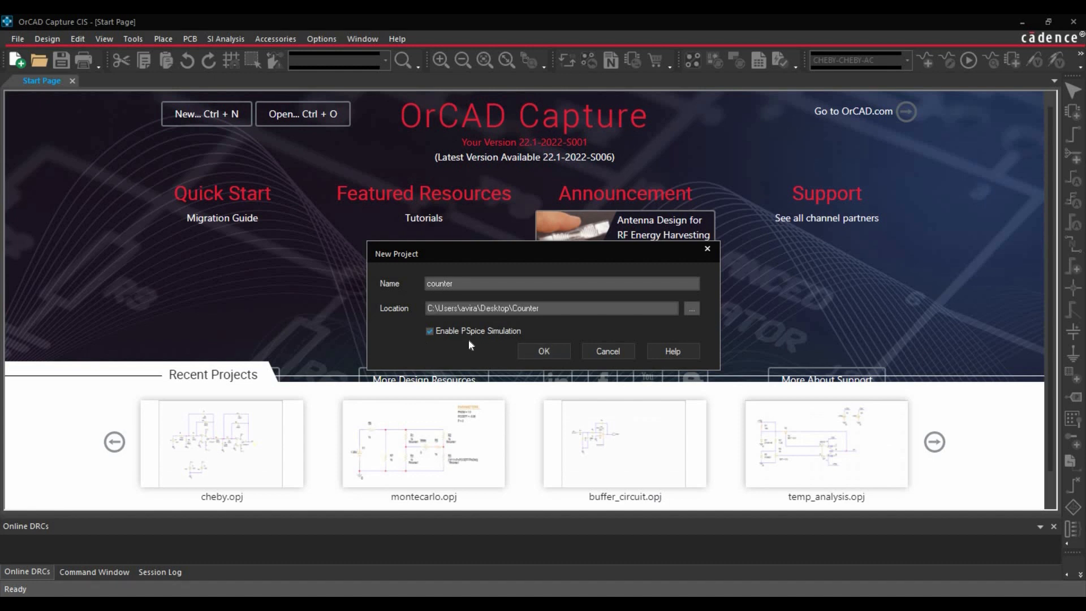
Step: Create the counter project as a blank PSpice project
{"action": "left_click", "coordinate": [544, 352]}
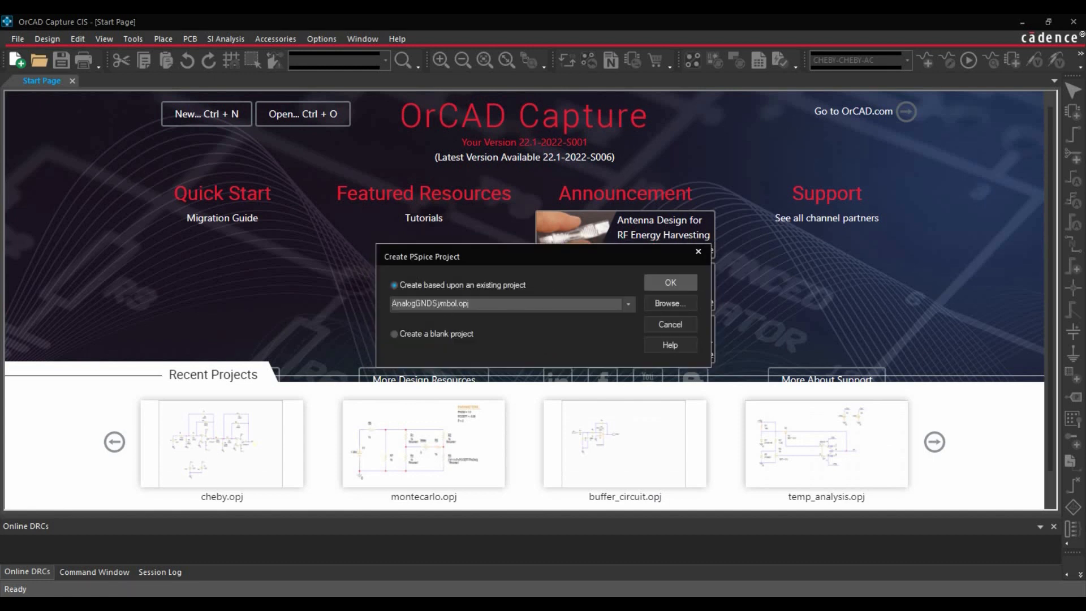
{"action": "left_click", "coordinate": [419, 334]}
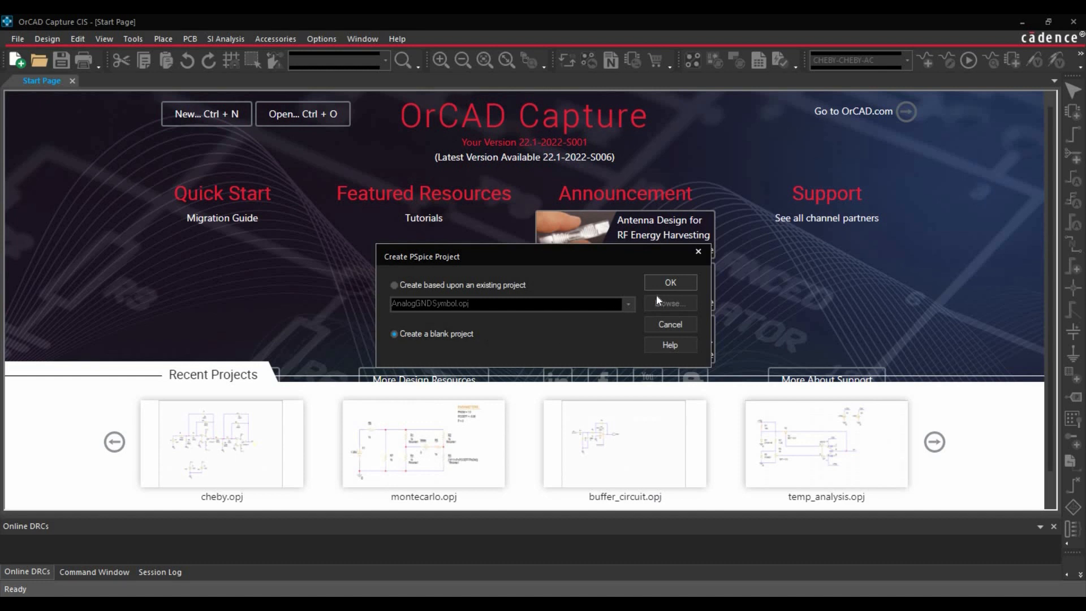
{"action": "left_click", "coordinate": [670, 283]}
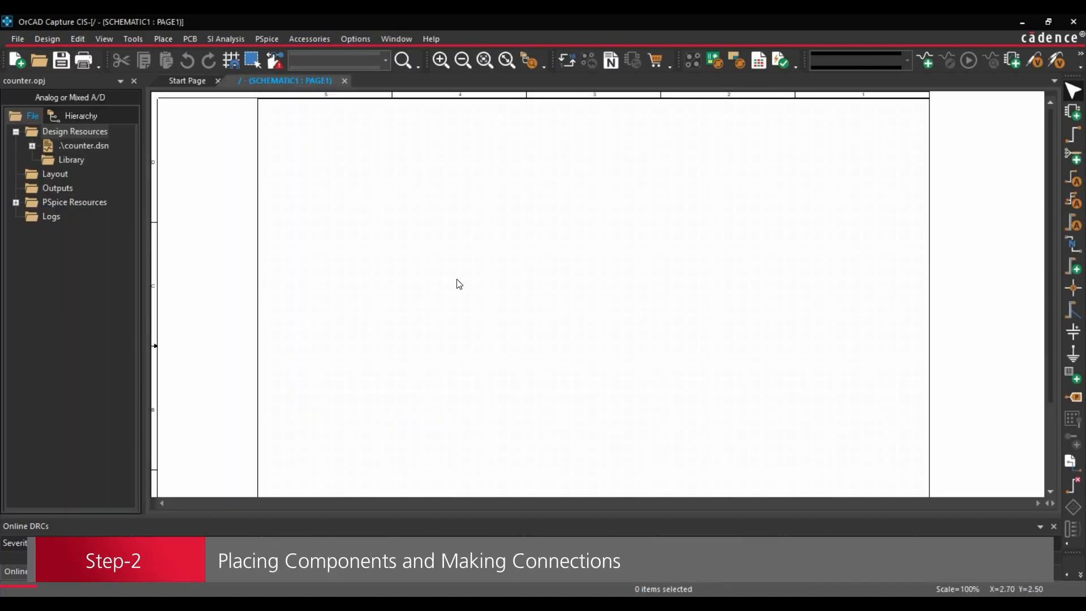
Step: Search the PSpice parts for pullup and place one PULLUP resistor in the upper part of the schematic page
{"action": "left_click", "coordinate": [163, 38]}
{"action": "left_click", "coordinate": [163, 70]}
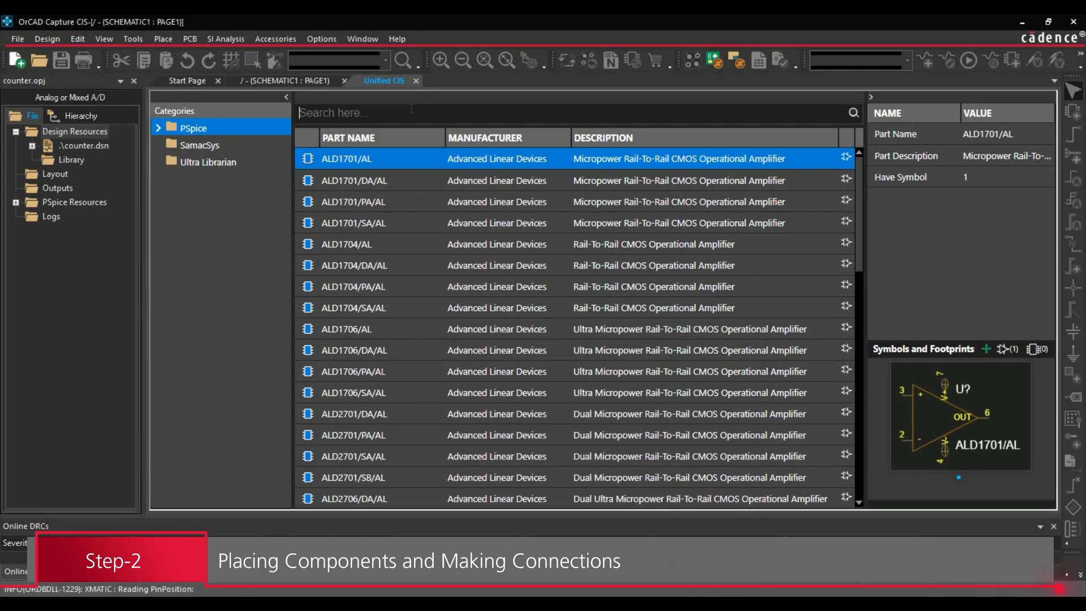
{"action": "type", "text": "pullup"}
{"action": "key", "text": "Return"}
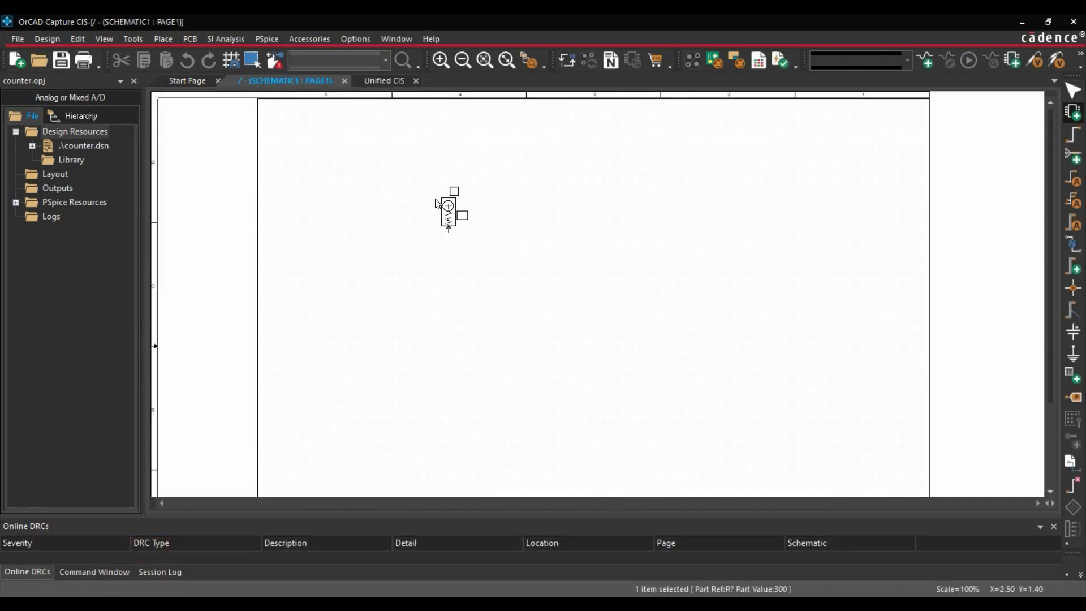
{"action": "left_click", "coordinate": [397, 186]}
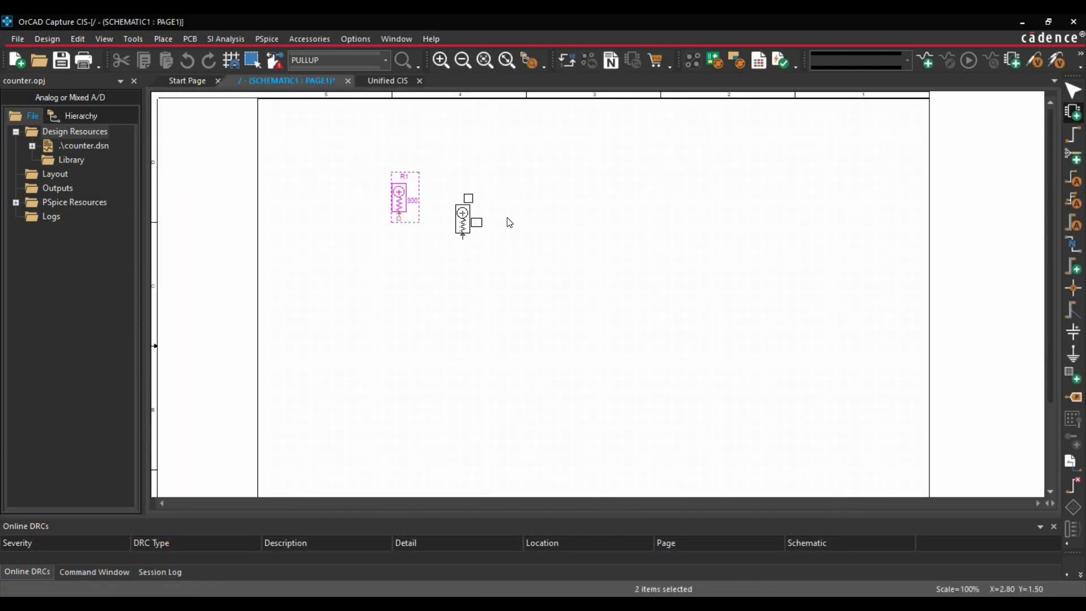
{"action": "right_click", "coordinate": [464, 204]}
{"action": "left_click", "coordinate": [491, 213]}
Step: Search the PSpice parts for pulldown and place one PULLDOWN resistor beside the pull-up resistor
{"action": "left_click", "coordinate": [381, 80]}
{"action": "left_click", "coordinate": [407, 117]}
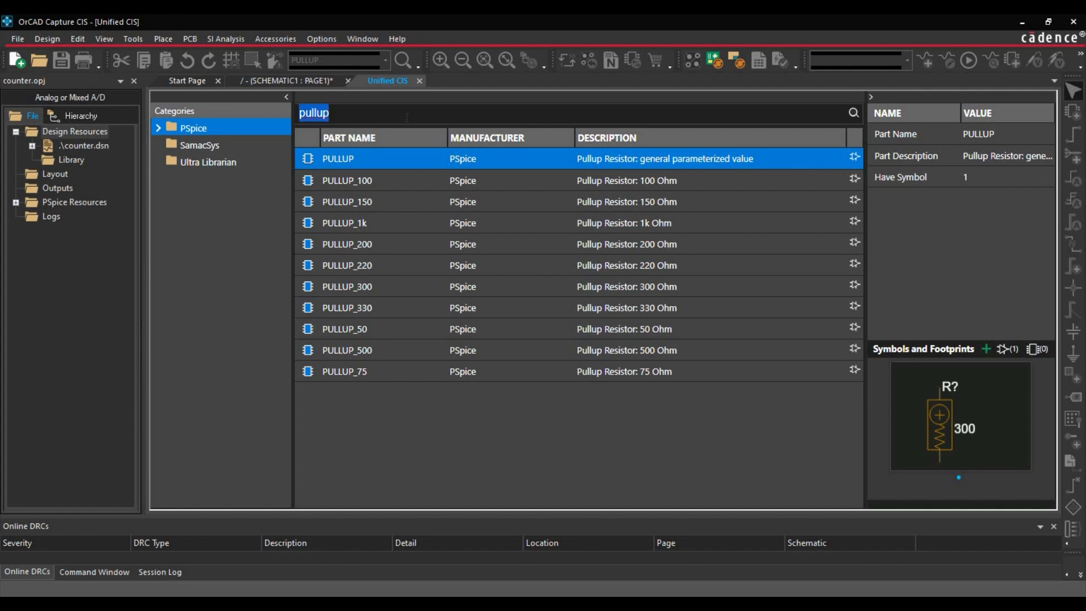
{"action": "type", "text": "pulldown"}
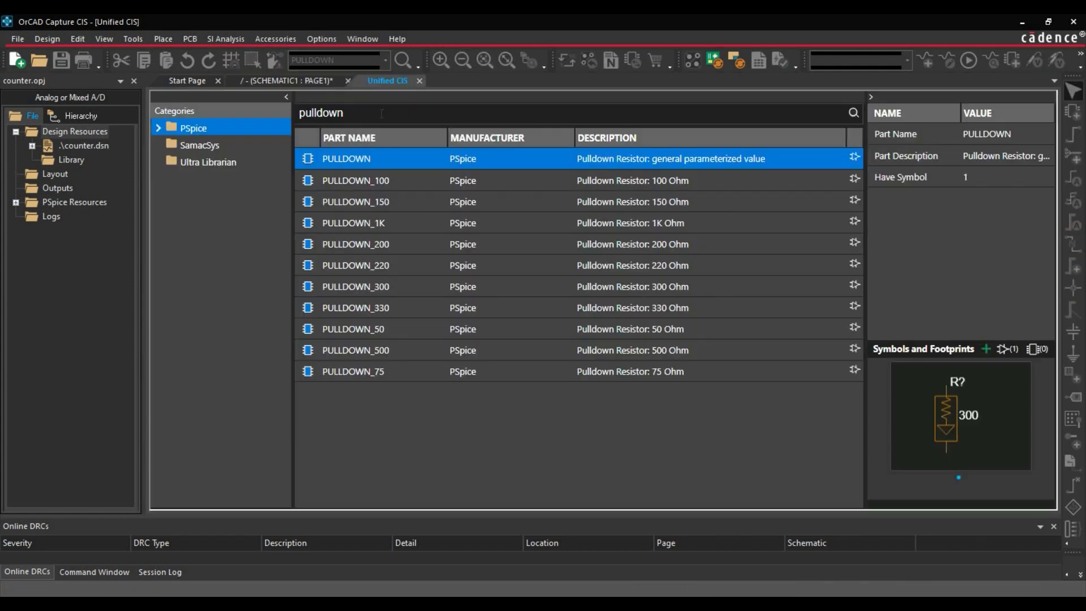
Step: Search for the 74163 counter and place two of them, one above the other, below the resistors
{"action": "key", "text": "ctrl+a"}
{"action": "key", "text": "BackSpace"}
{"action": "type", "text": "74163"}
{"action": "key", "text": "Return"}
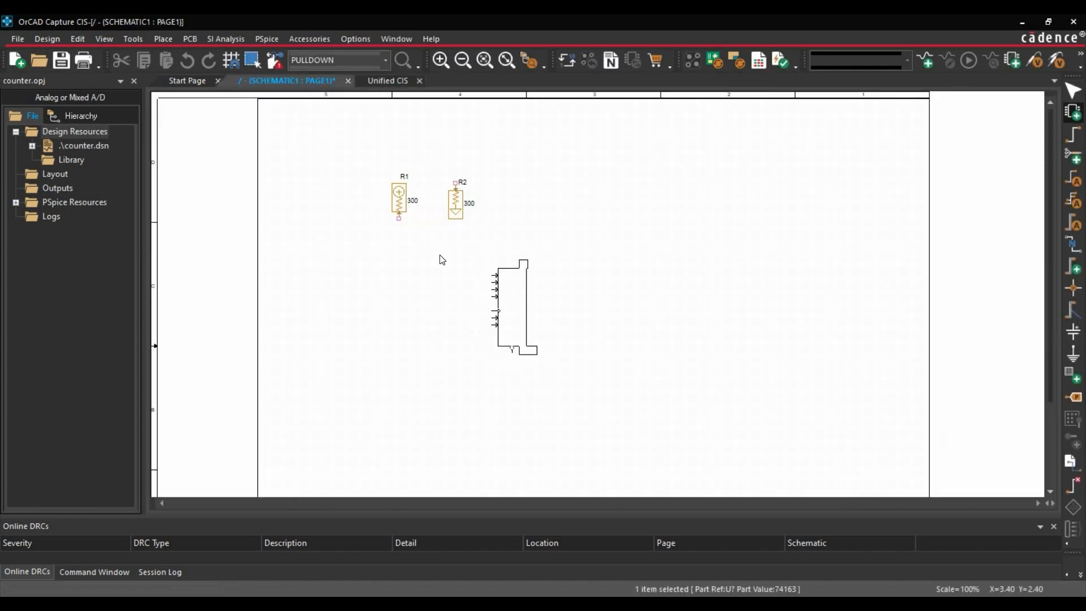
{"action": "left_click", "coordinate": [442, 255]}
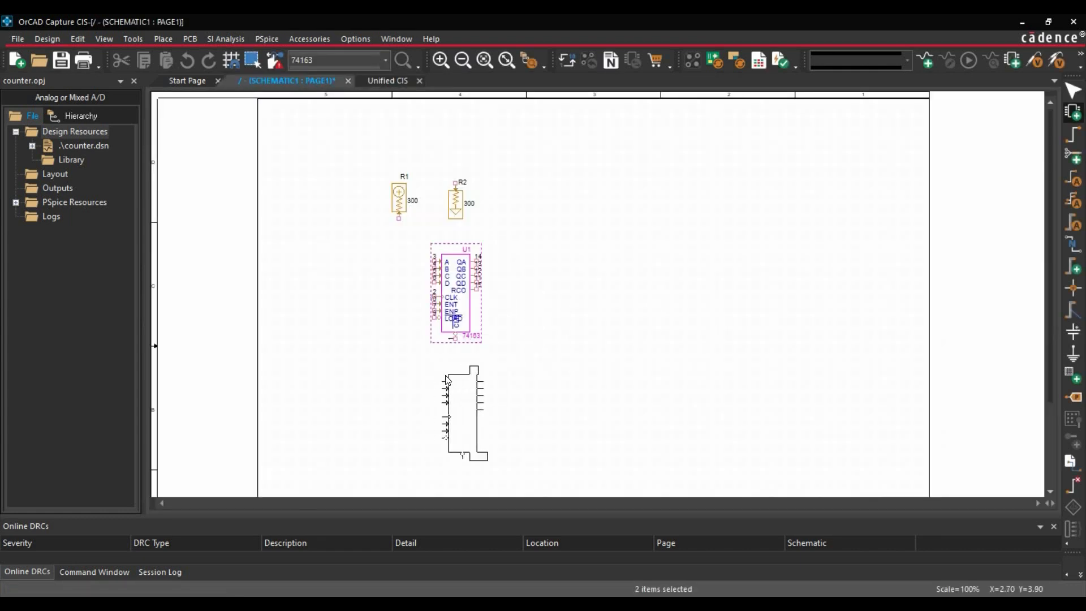
{"action": "left_click", "coordinate": [447, 378]}
{"action": "key", "text": "Escape"}
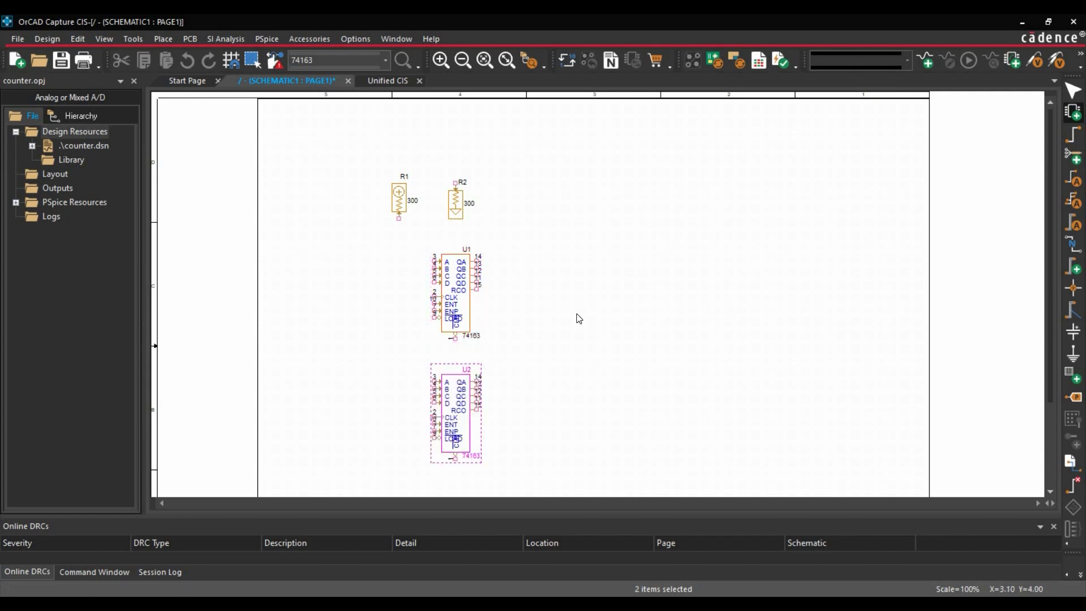
{"action": "right_click", "coordinate": [575, 315]}
{"action": "left_click", "coordinate": [614, 26]}
Step: Move the two 74163 counters and the two resistors higher on the schematic page
{"action": "left_click_drag", "start_coordinate": [507, 457], "coordinate": [398, 267]}
{"action": "mouse_move", "coordinate": [458, 297]}
{"action": "left_mouse_down"}
{"action": "mouse_move", "coordinate": [450, 268]}
{"action": "mouse_move", "coordinate": [452, 283]}
{"action": "left_mouse_up"}
{"action": "mouse_move", "coordinate": [459, 198]}
{"action": "left_mouse_down"}
{"action": "mouse_move", "coordinate": [457, 169]}
{"action": "mouse_move", "coordinate": [468, 210]}
{"action": "left_mouse_up"}
{"action": "left_click_drag", "start_coordinate": [467, 210], "coordinate": [460, 195]}
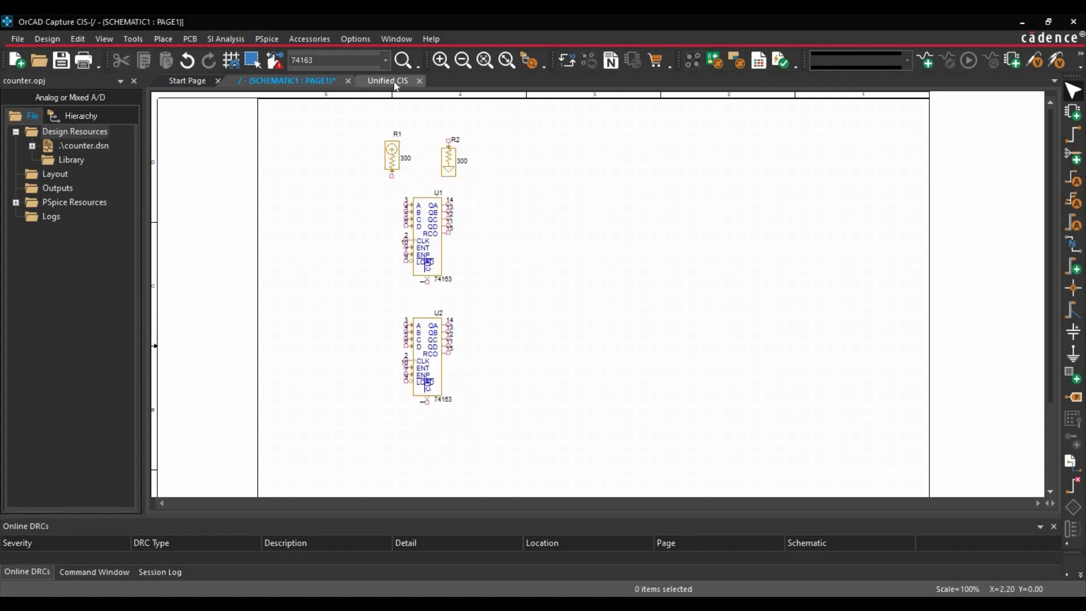
Step: Search for digstim and place a DigStim1 digital stimulus source to the left of the pull-up resistor
{"action": "left_click", "coordinate": [399, 84]}
{"action": "double_click", "coordinate": [380, 111]}
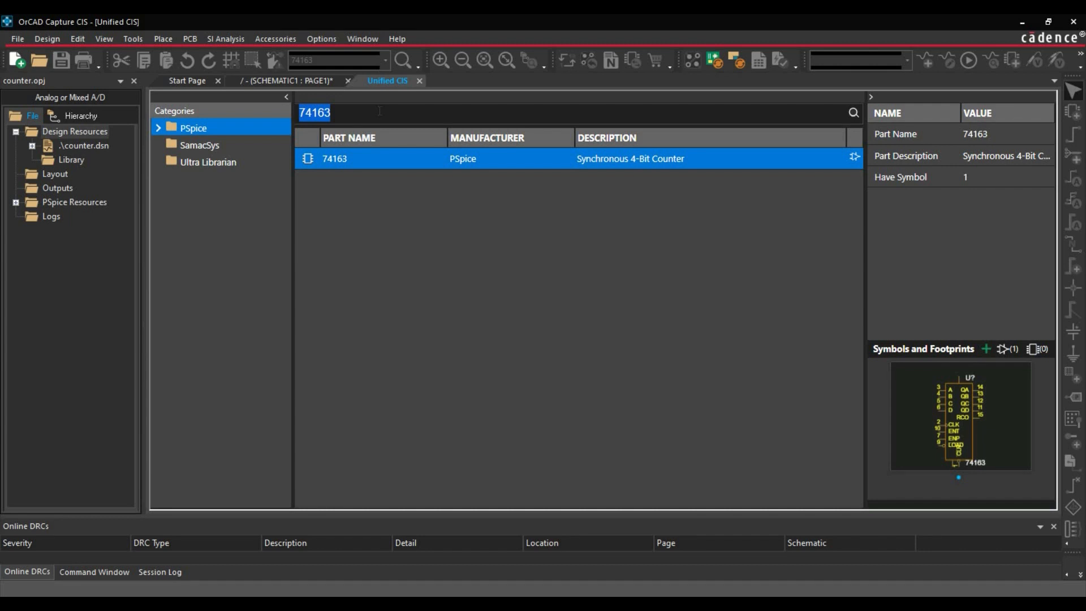
{"action": "key", "text": "BackSpace"}
{"action": "type", "text": "digstim"}
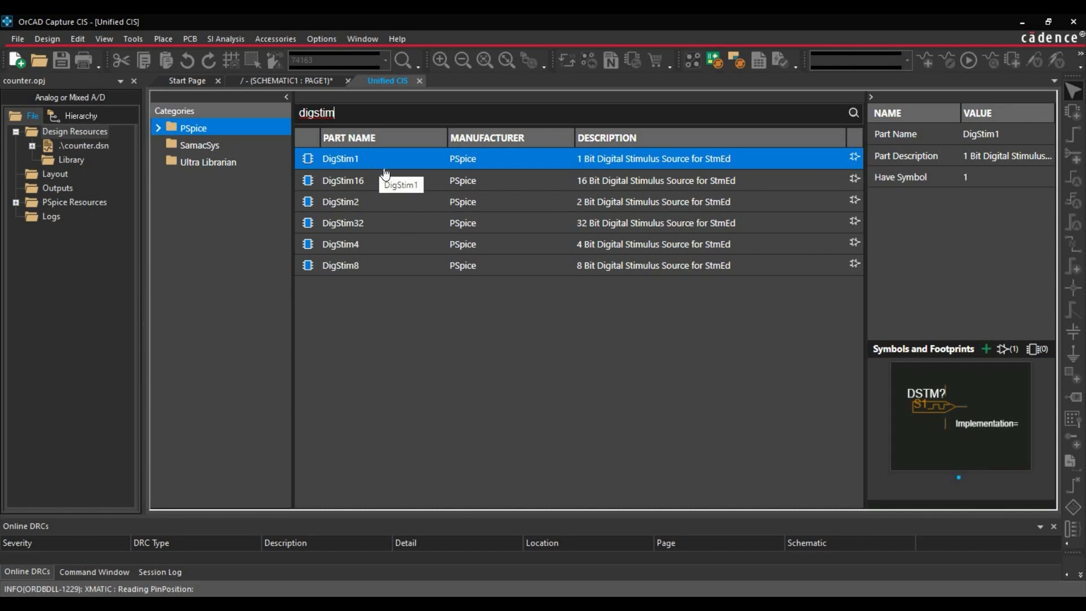
{"action": "right_click", "coordinate": [379, 168]}
{"action": "left_click", "coordinate": [396, 179]}
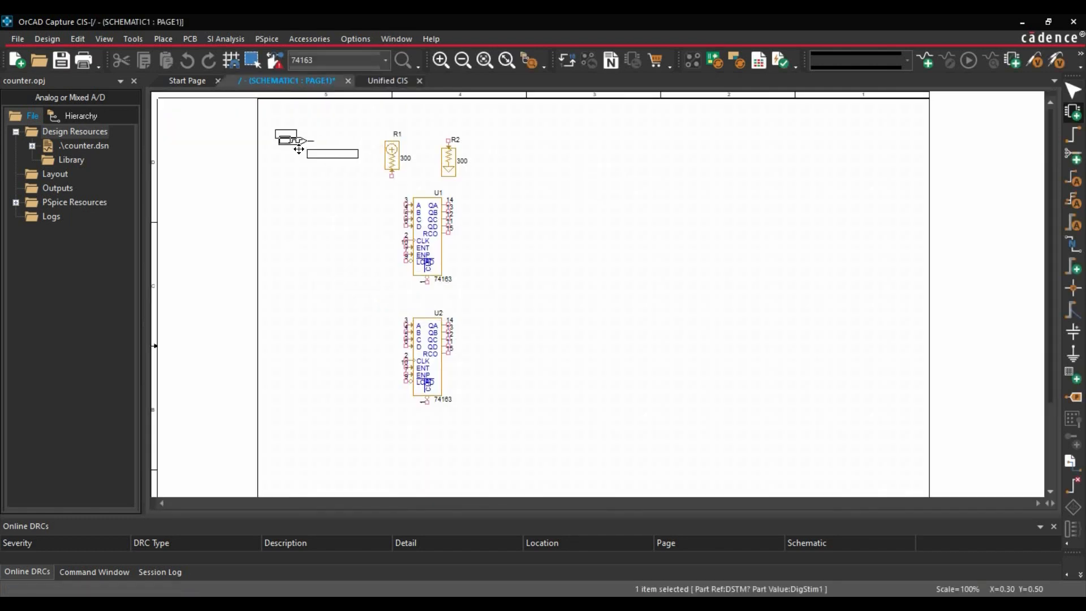
{"action": "left_click", "coordinate": [300, 141]}
{"action": "right_click", "coordinate": [304, 183]}
{"action": "left_click", "coordinate": [338, 193]}
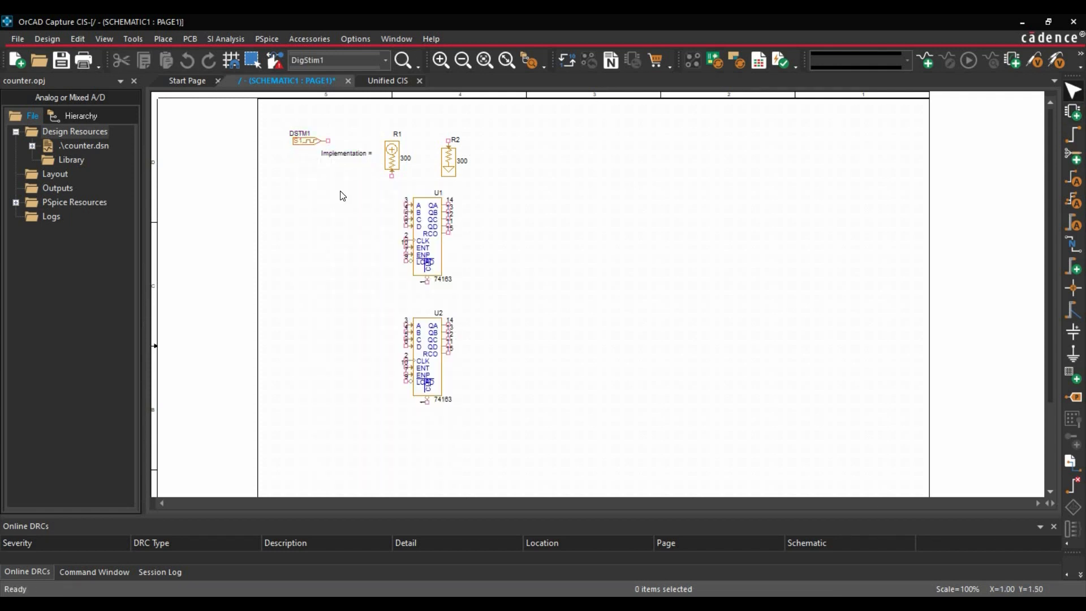
Step: Open the PSpice stimulus of the DigStim1 source for editing and create a digital Clock stimulus named digi
{"action": "left_click", "coordinate": [302, 143]}
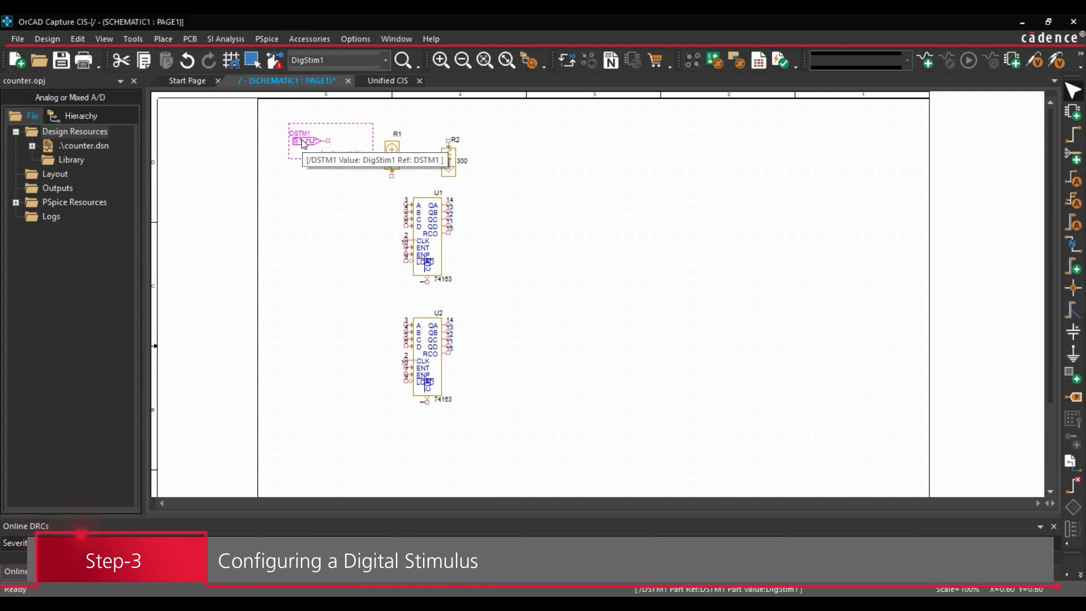
{"action": "right_click", "coordinate": [304, 143]}
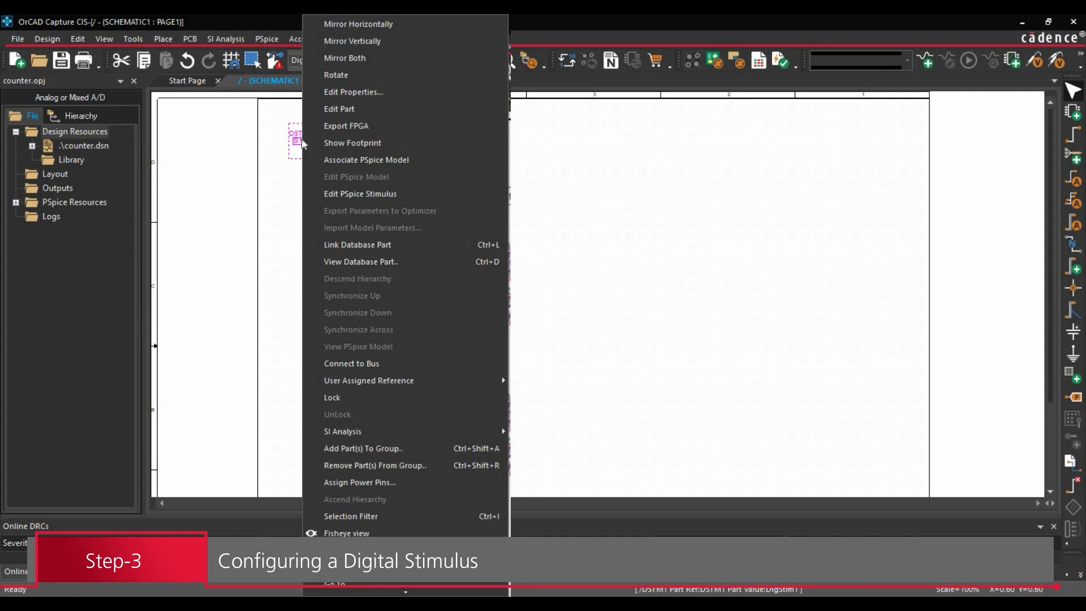
{"action": "left_click", "coordinate": [362, 194]}
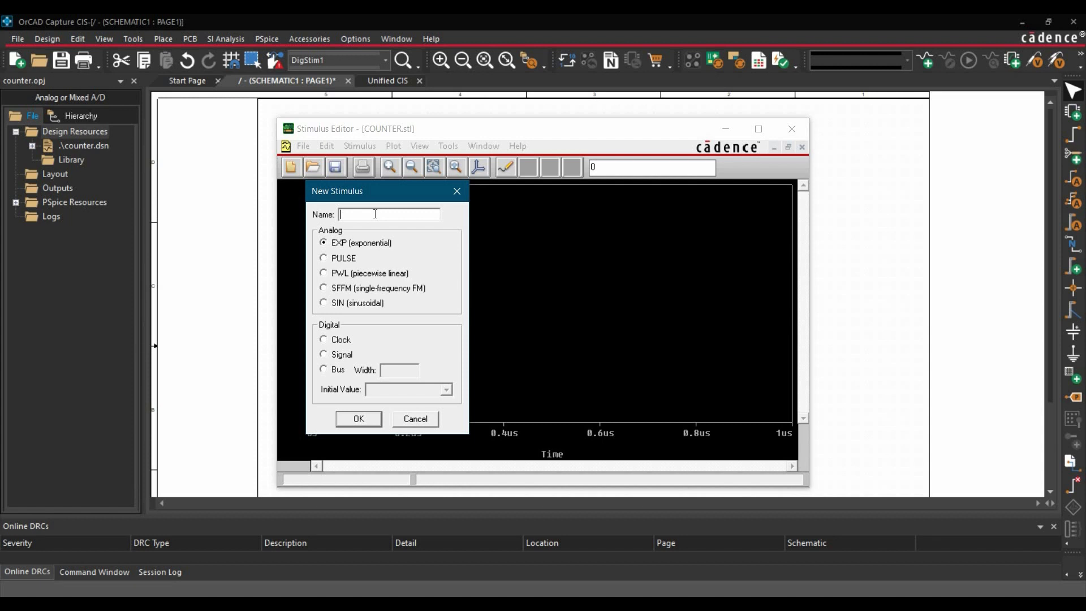
{"action": "type", "text": "digi"}
{"action": "left_click", "coordinate": [324, 339]}
{"action": "left_click", "coordinate": [347, 420]}
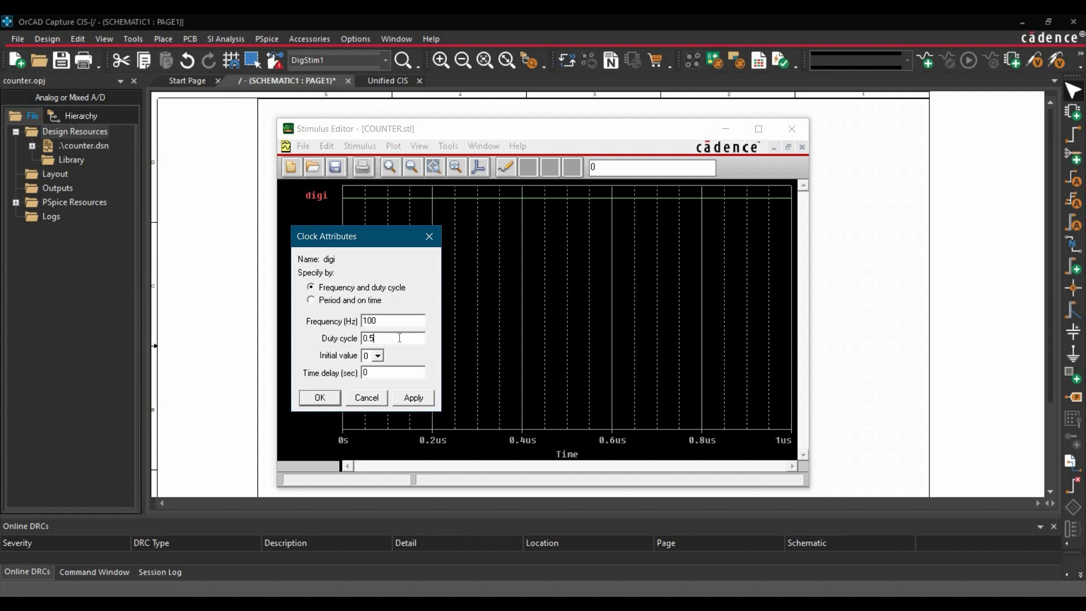
Step: Set the digi clock to 100 Hz with a 0.5 duty cycle, then save the stimulus and update the schematic
{"action": "left_click", "coordinate": [410, 401]}
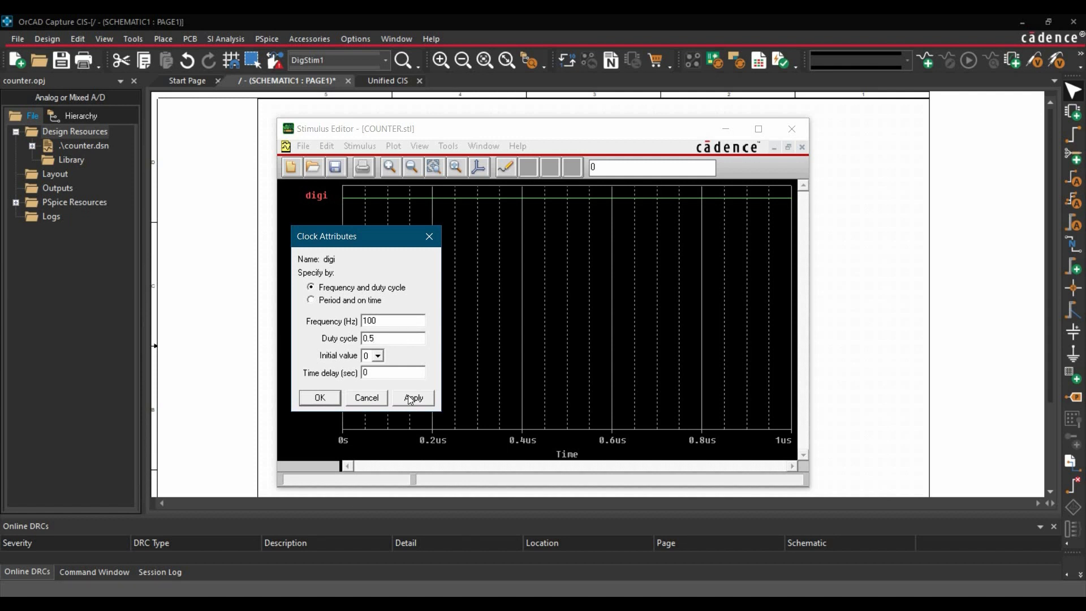
{"action": "left_click", "coordinate": [320, 393]}
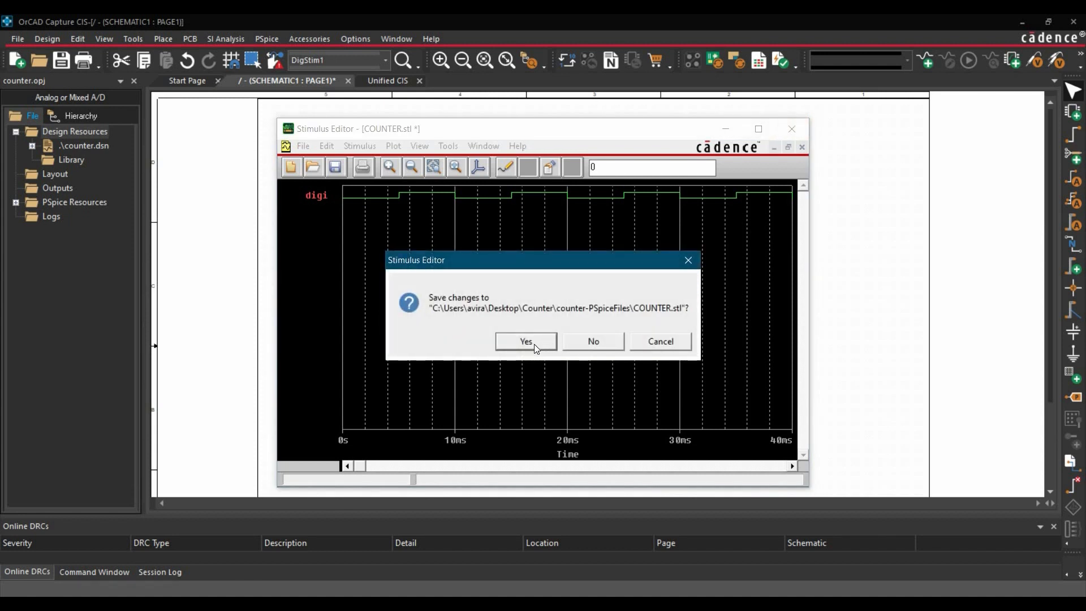
{"action": "left_click", "coordinate": [534, 344]}
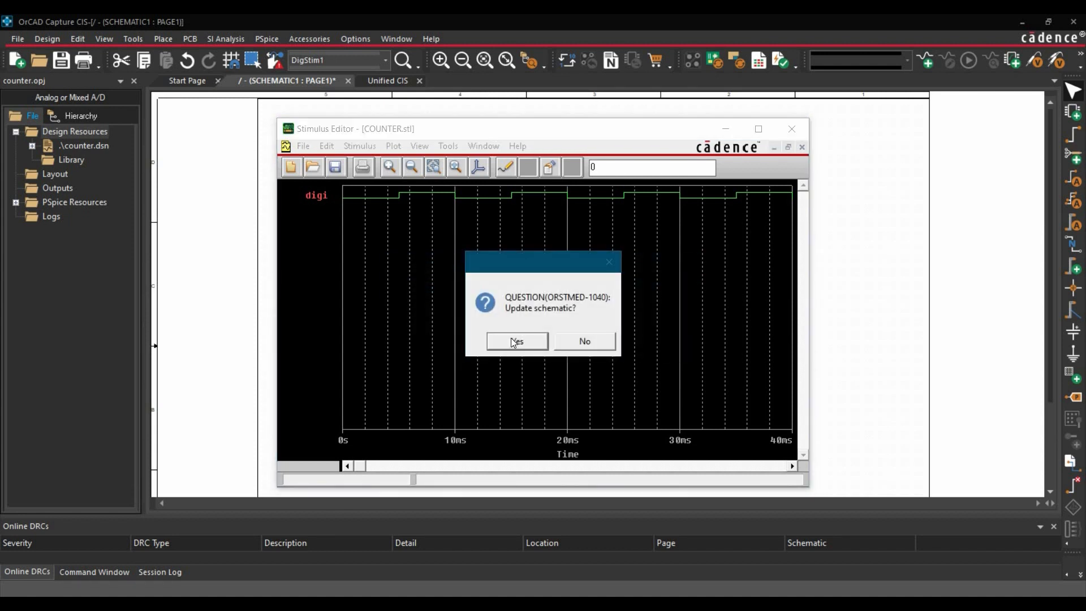
{"action": "left_click", "coordinate": [511, 338]}
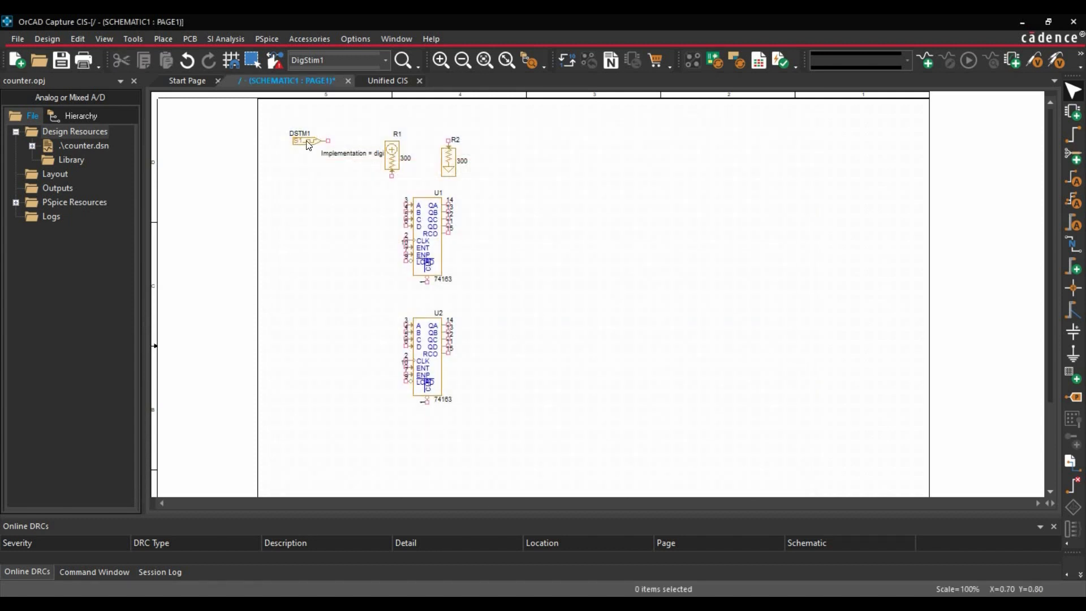
Step: Move the DigStim1 source down and to the left, with its Implementation label directly beneath it
{"action": "left_click_drag", "start_coordinate": [307, 141], "coordinate": [280, 190]}
{"action": "left_click", "coordinate": [295, 206]}
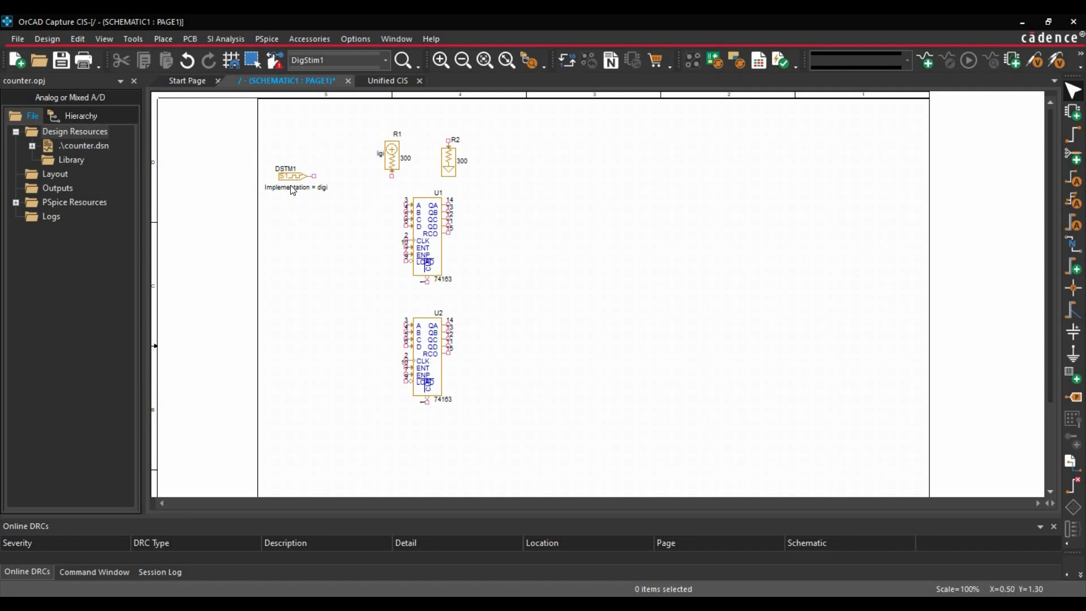
Step: Set the Implementation property of the DSTM1 source to Do Not Display, save the design and close its property editor
{"action": "left_click", "coordinate": [295, 181]}
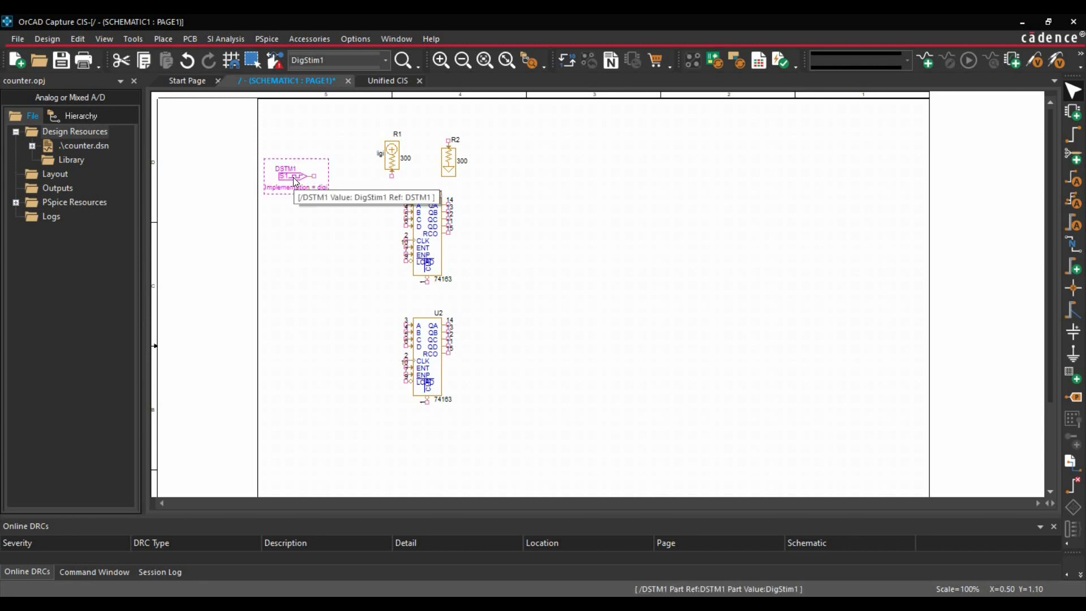
{"action": "double_click", "coordinate": [295, 181]}
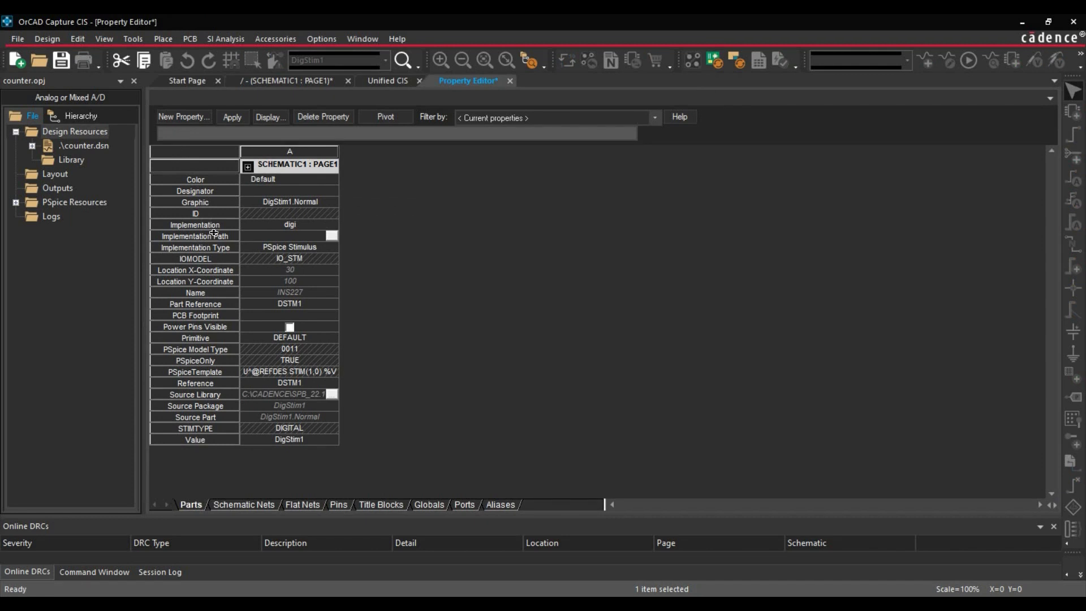
{"action": "left_click_drag", "start_coordinate": [215, 228], "coordinate": [218, 224]}
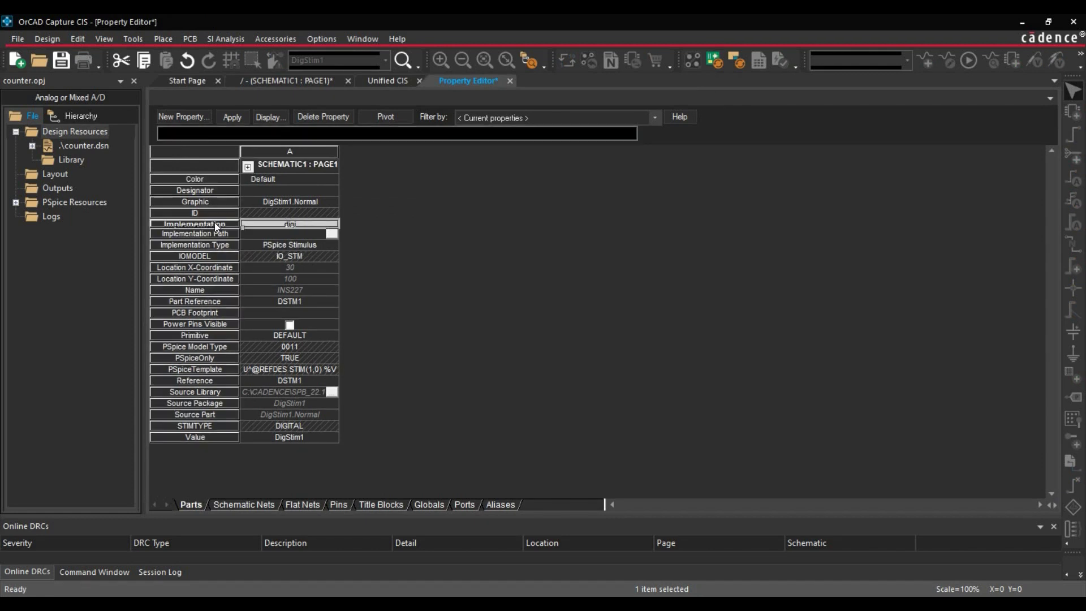
{"action": "right_click", "coordinate": [216, 224]}
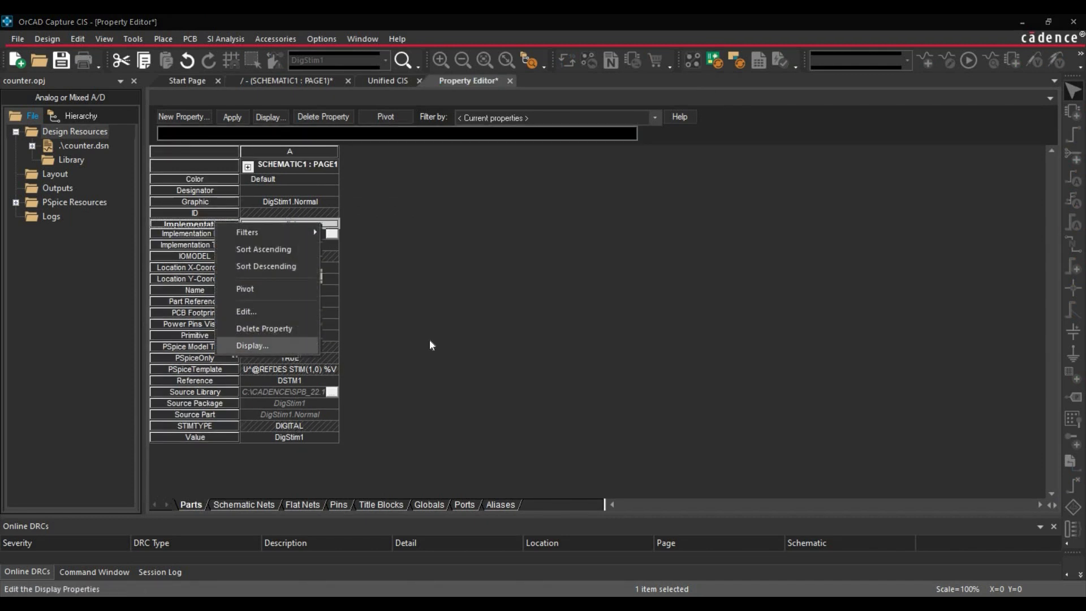
{"action": "left_click", "coordinate": [252, 345]}
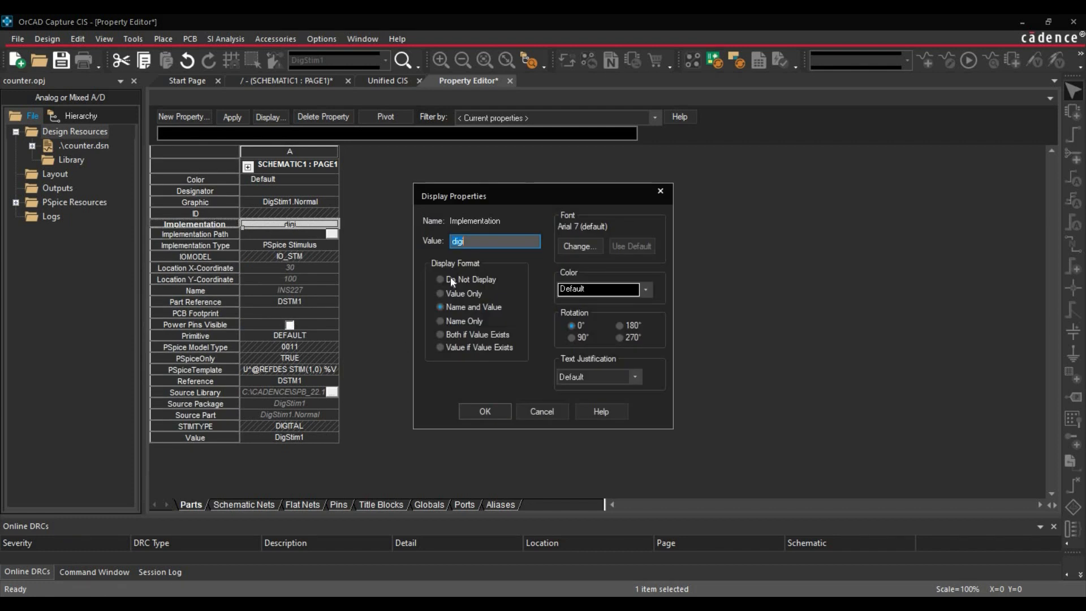
{"action": "left_click", "coordinate": [485, 410]}
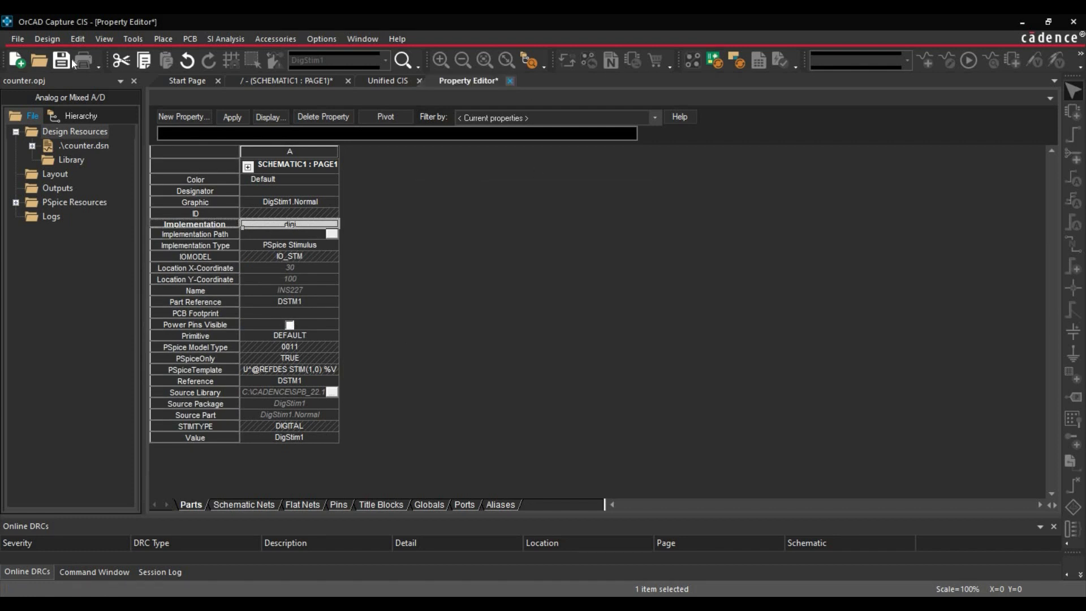
{"action": "left_click", "coordinate": [63, 60]}
{"action": "left_click", "coordinate": [510, 80]}
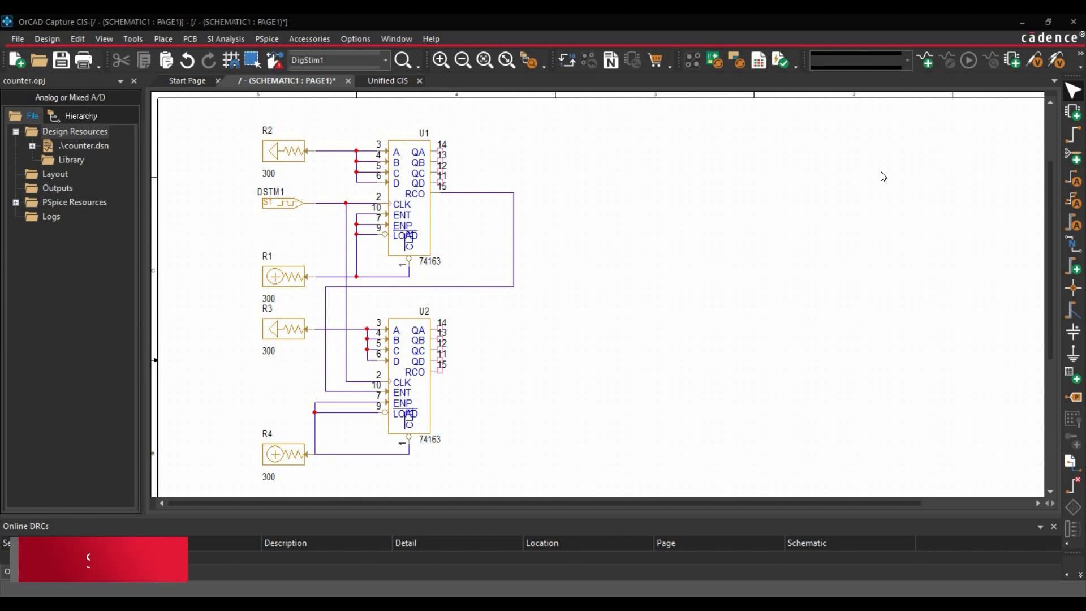
Step: Create a PSpice simulation profile named counter and set its transient run-to time to 5S
{"action": "left_click", "coordinate": [925, 61]}
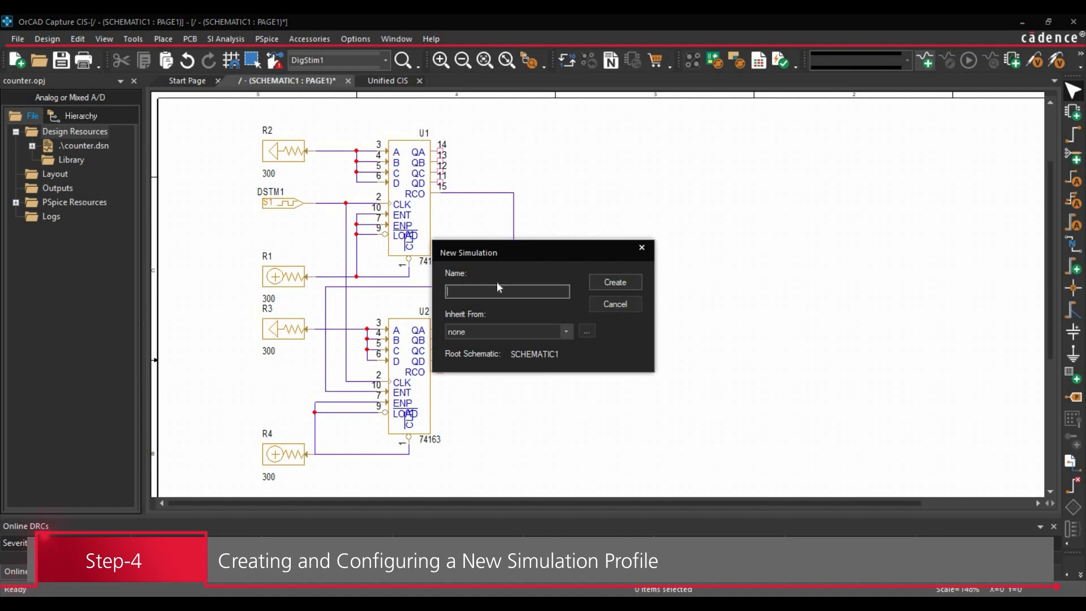
{"action": "type", "text": "counter"}
{"action": "left_click", "coordinate": [606, 285]}
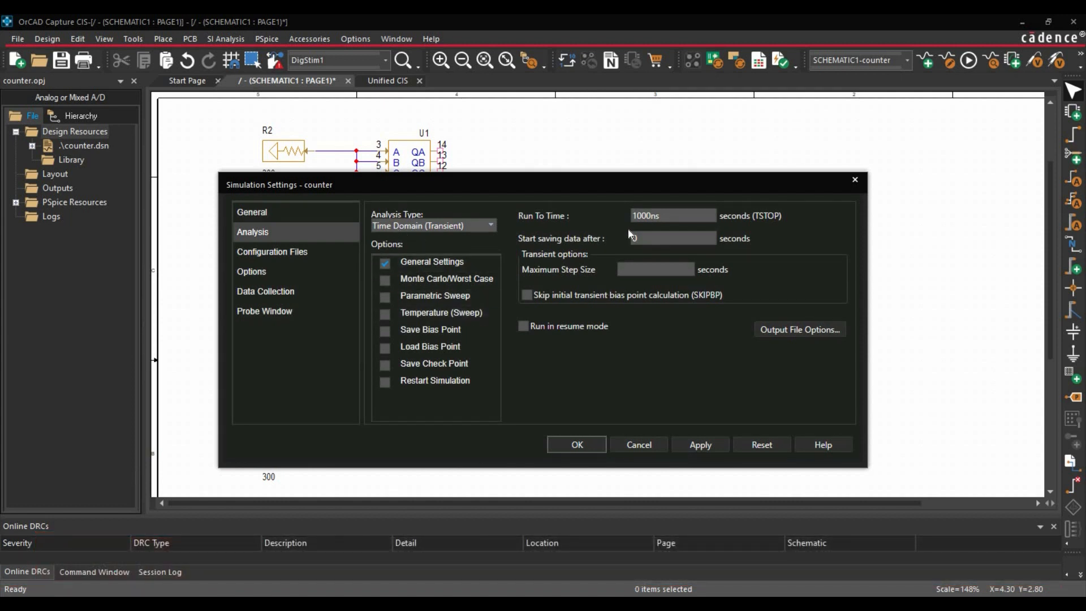
{"action": "double_click", "coordinate": [680, 215]}
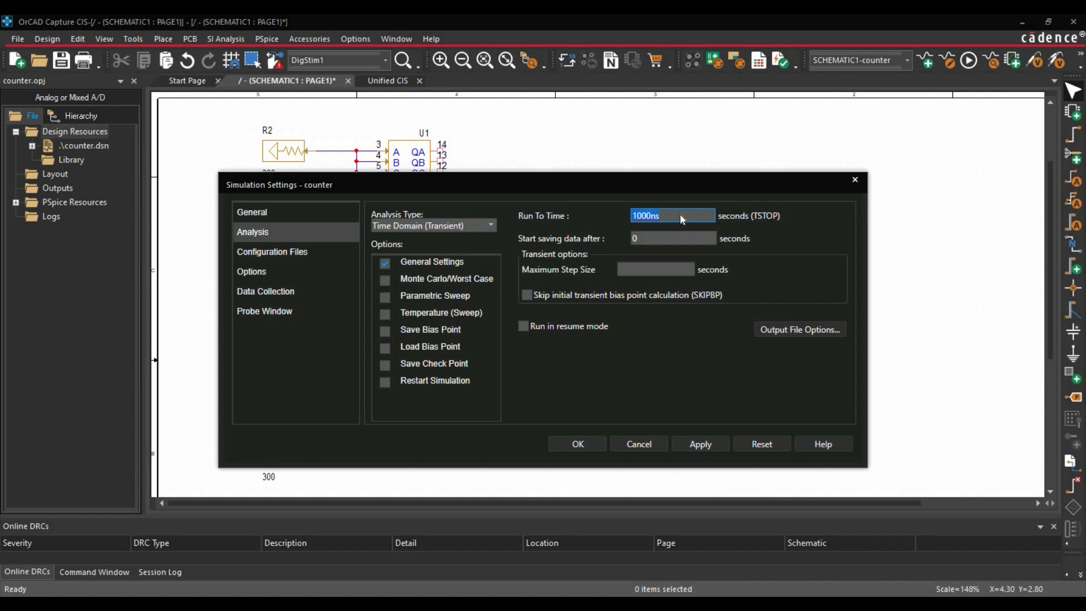
{"action": "type", "text": "5S"}
Step: Initialize all flip-flops to 0 through DIGINITSTATE in the Gate Level Simulation options and confirm the simulation settings
{"action": "left_click", "coordinate": [257, 271]}
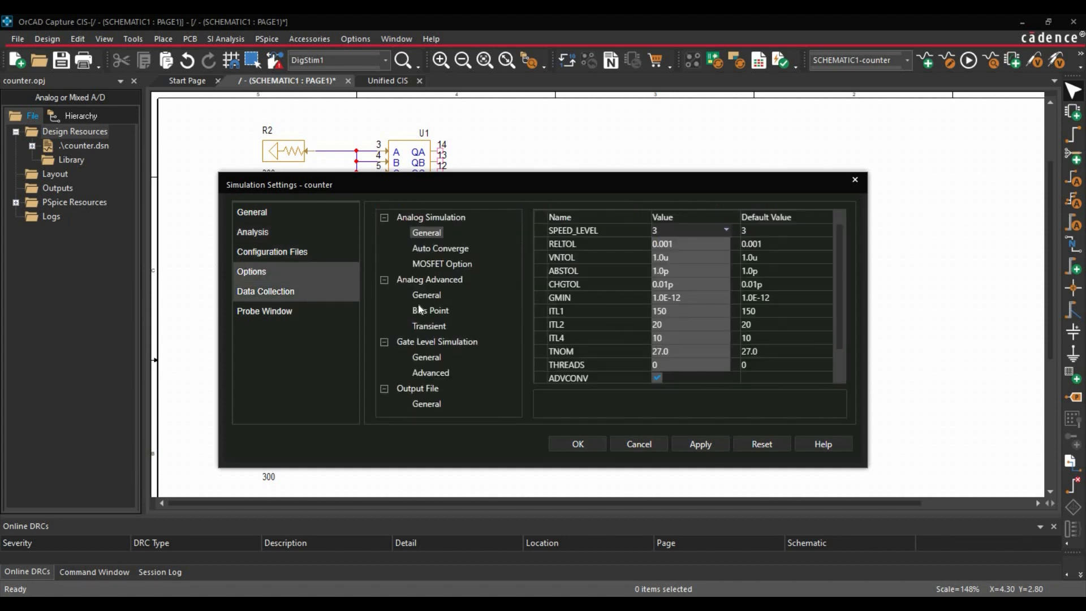
{"action": "left_click", "coordinate": [417, 342]}
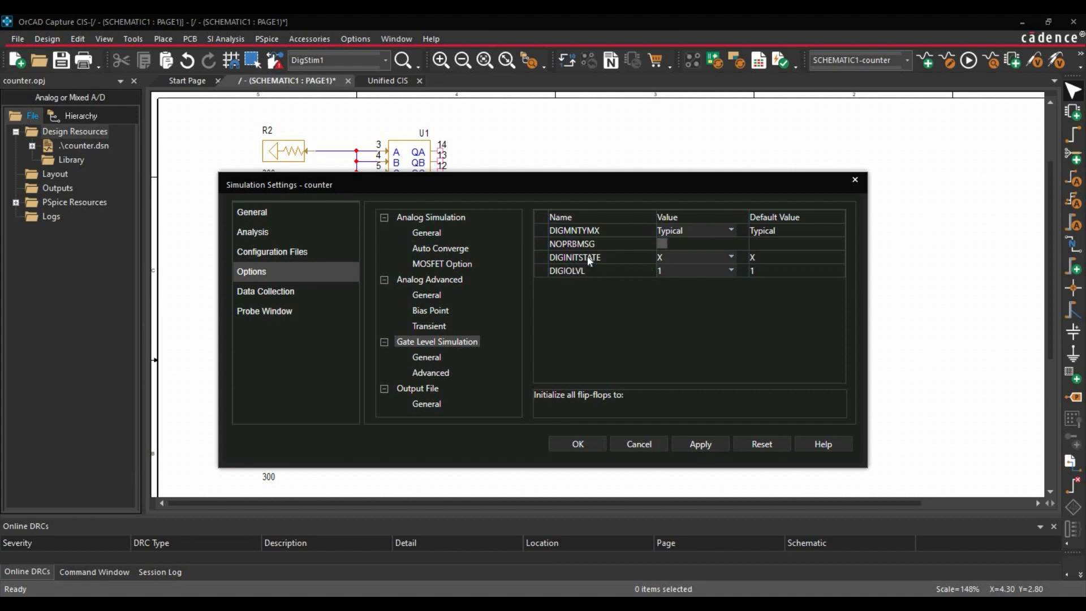
{"action": "left_click", "coordinate": [732, 257]}
{"action": "left_click", "coordinate": [708, 275]}
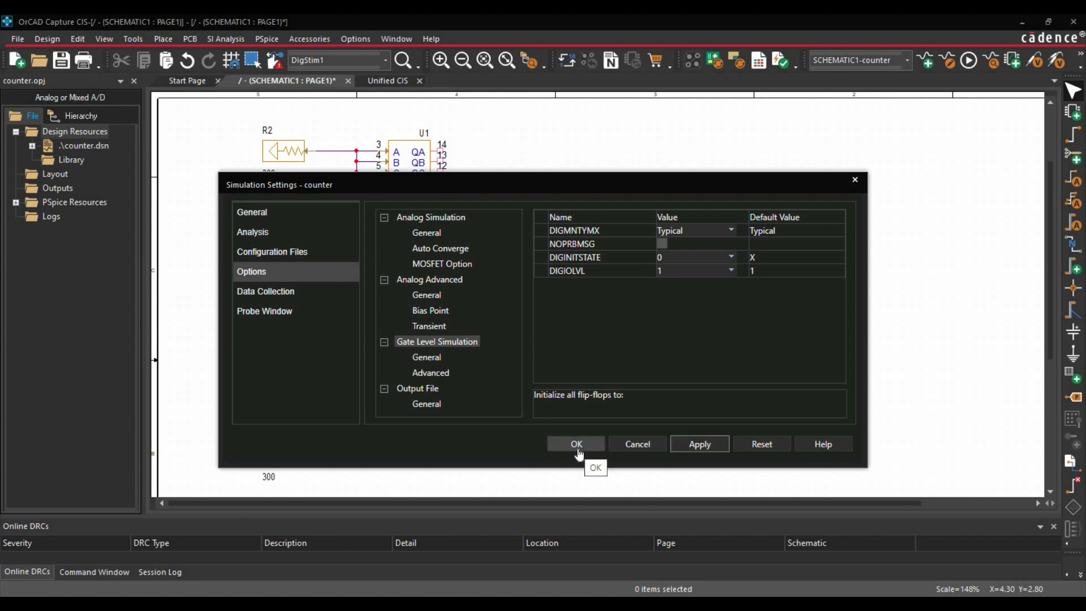
{"action": "left_click", "coordinate": [589, 440]}
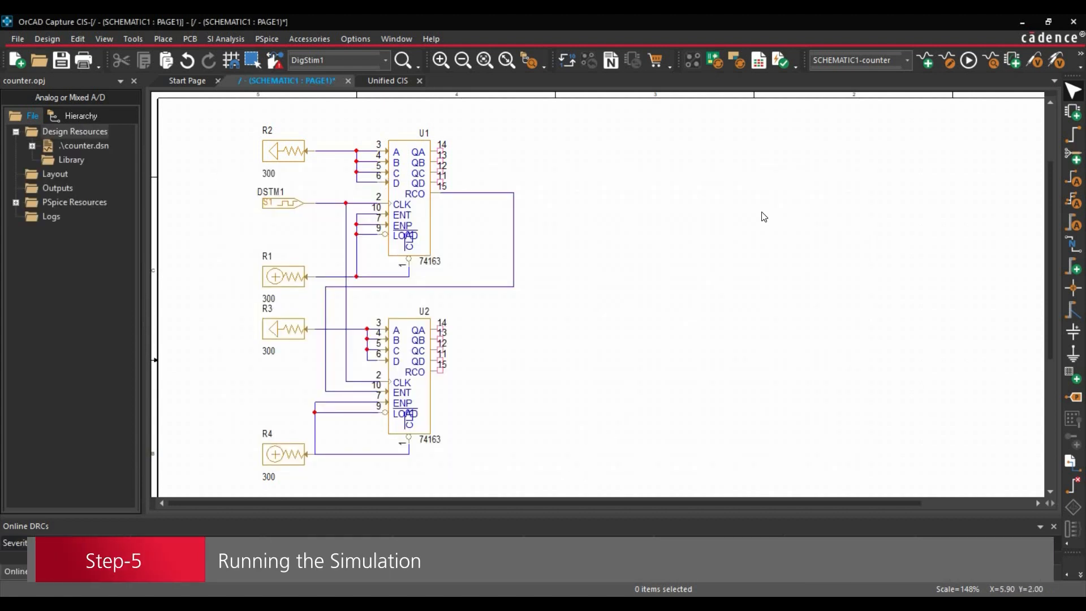
Step: Run the counter simulation and put the first counter's outputs U1:QA, U1:QB, U1:QC and U1:QD into a new trace expression
{"action": "left_click", "coordinate": [969, 61]}
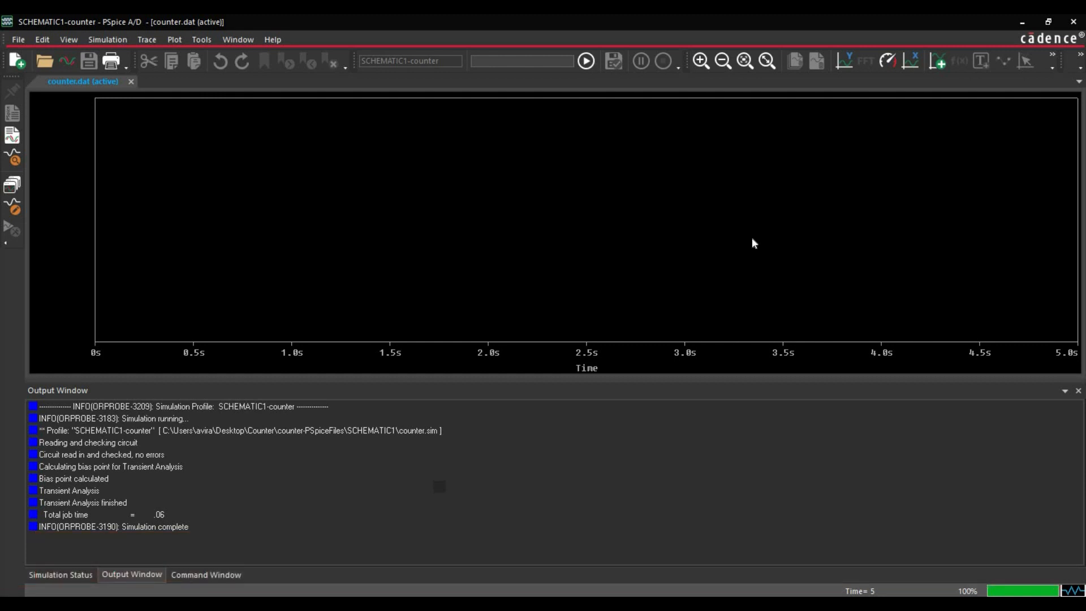
{"action": "left_click", "coordinate": [940, 67]}
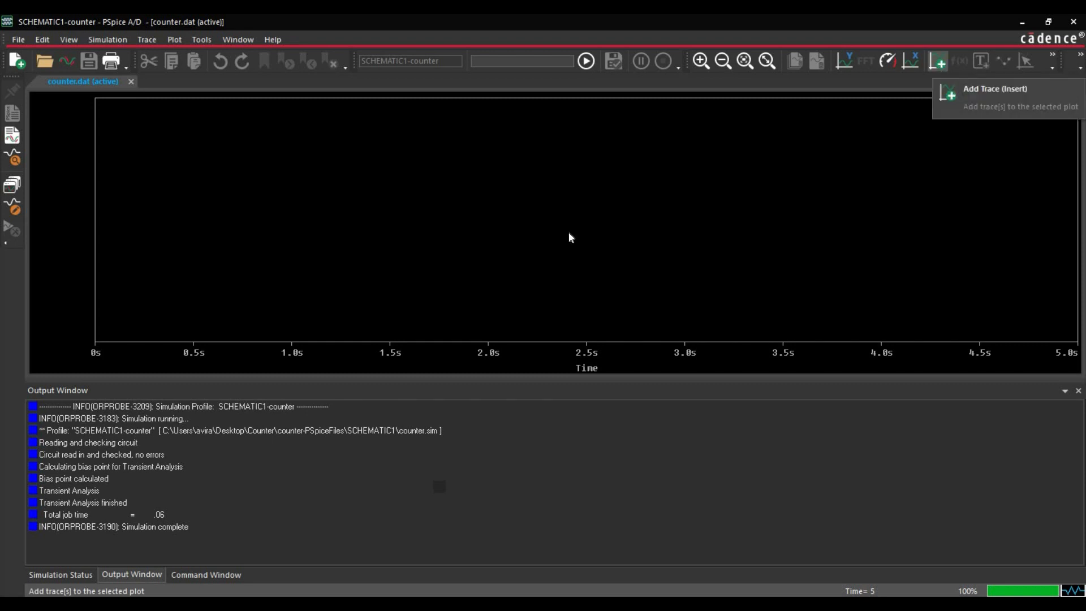
{"action": "scroll", "coordinate": [366, 313], "scroll_direction": "down", "scroll_amount": 3}
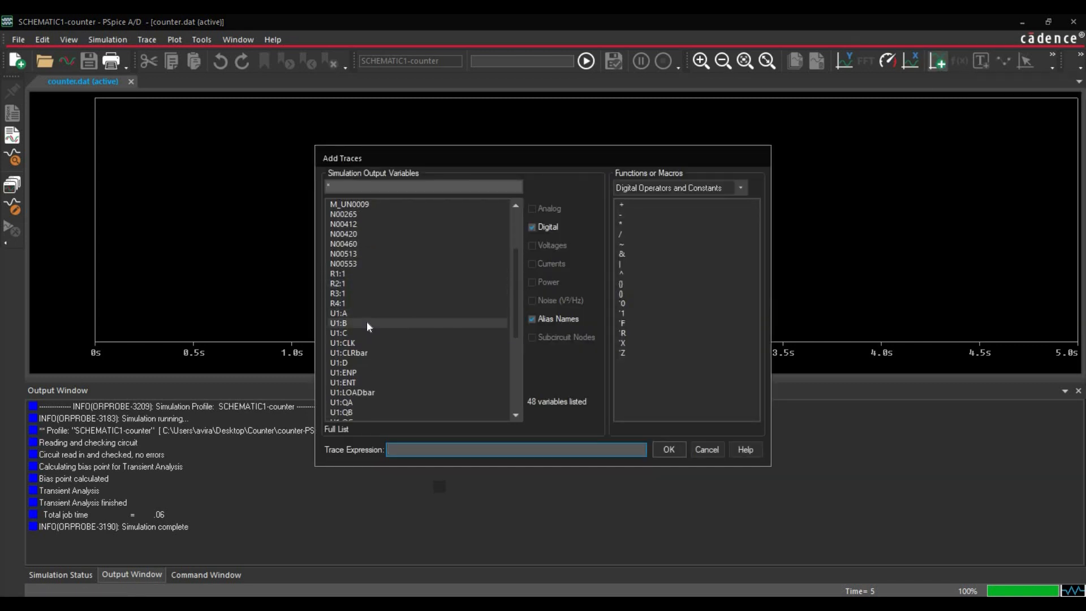
{"action": "scroll", "coordinate": [367, 323], "scroll_direction": "down", "scroll_amount": 2}
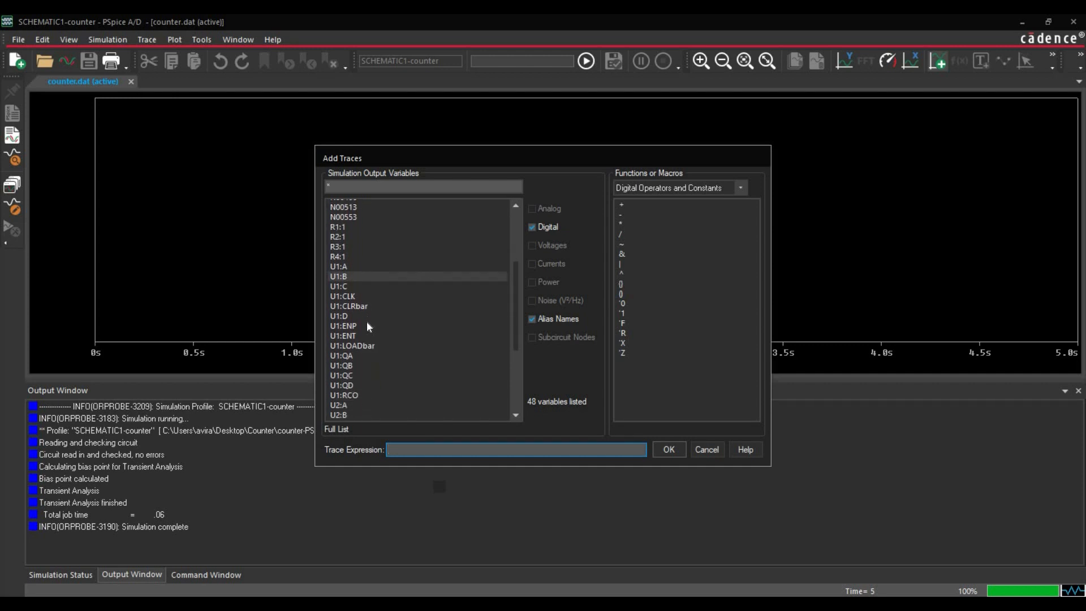
{"action": "scroll", "coordinate": [357, 320], "scroll_direction": "down", "scroll_amount": 1}
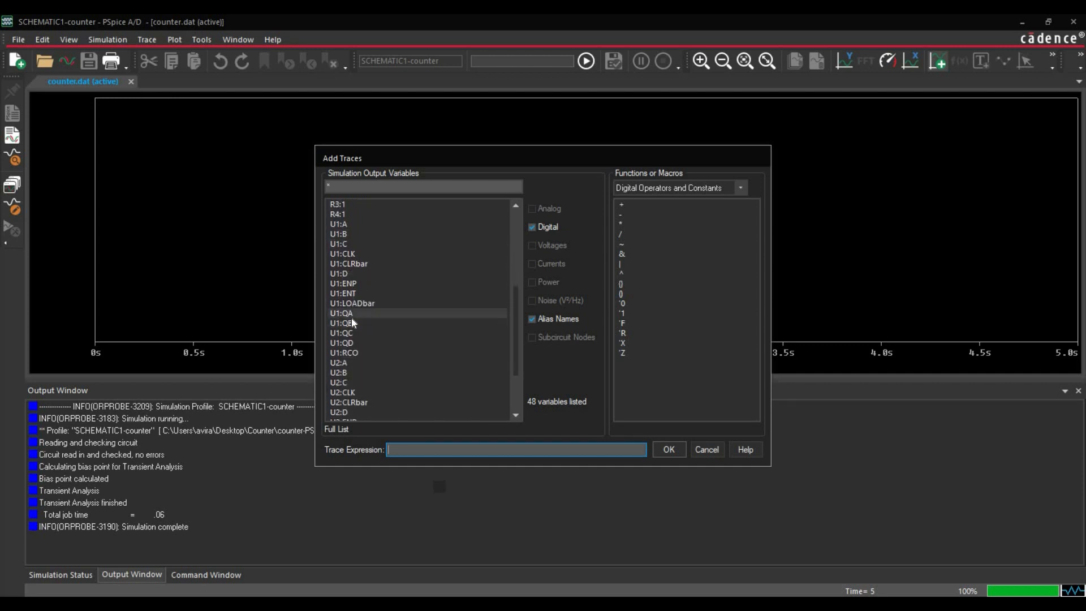
{"action": "left_click", "coordinate": [350, 315]}
{"action": "left_click", "coordinate": [352, 324]}
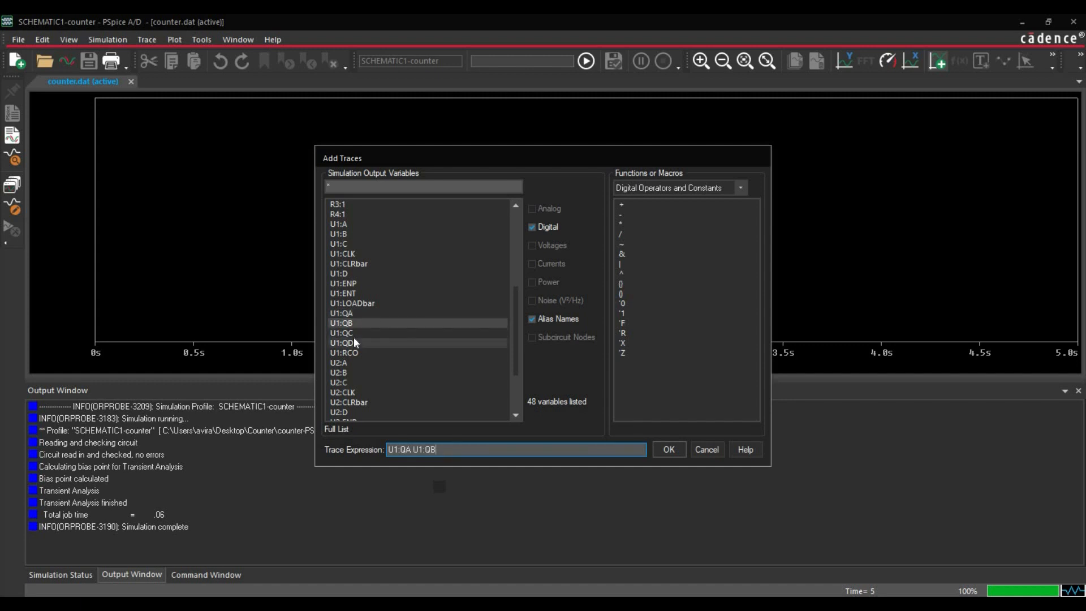
{"action": "left_click", "coordinate": [354, 334]}
{"action": "left_click", "coordinate": [352, 342]}
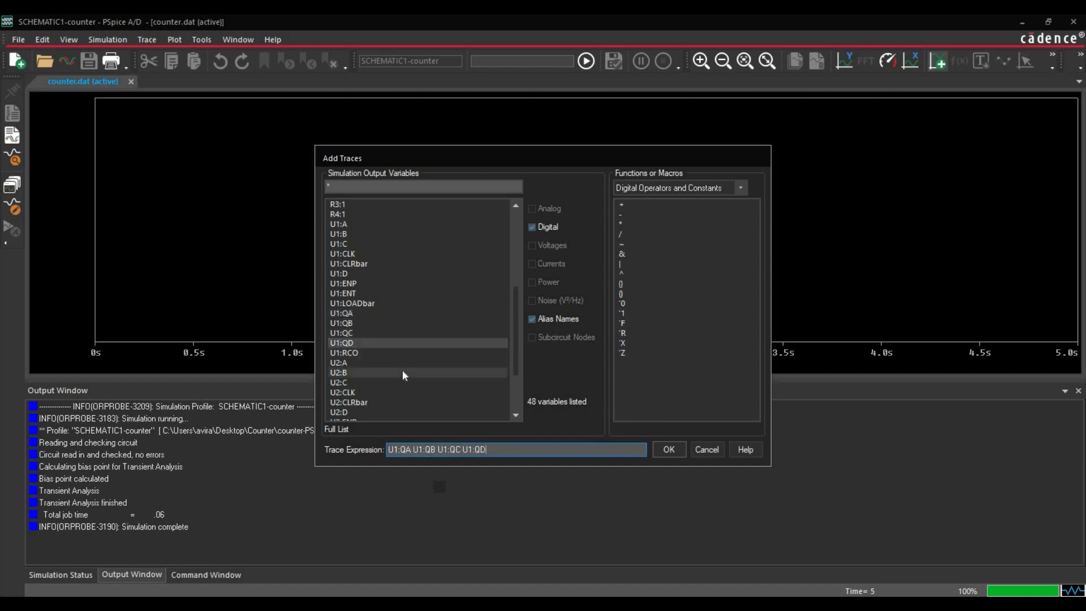
Step: Append the second counter's outputs U2:QA, U2:QB, U2:QC and U2:QD to the trace expression and plot all the traces
{"action": "scroll", "coordinate": [400, 371], "scroll_direction": "down", "scroll_amount": 2}
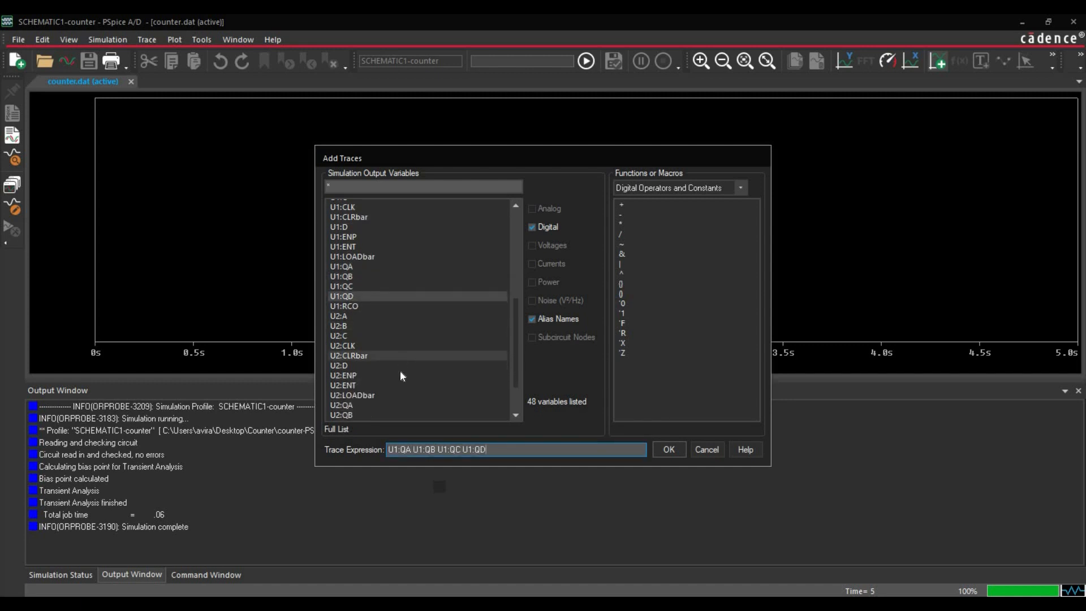
{"action": "scroll", "coordinate": [399, 371], "scroll_direction": "down", "scroll_amount": 1}
{"action": "left_click", "coordinate": [358, 372]}
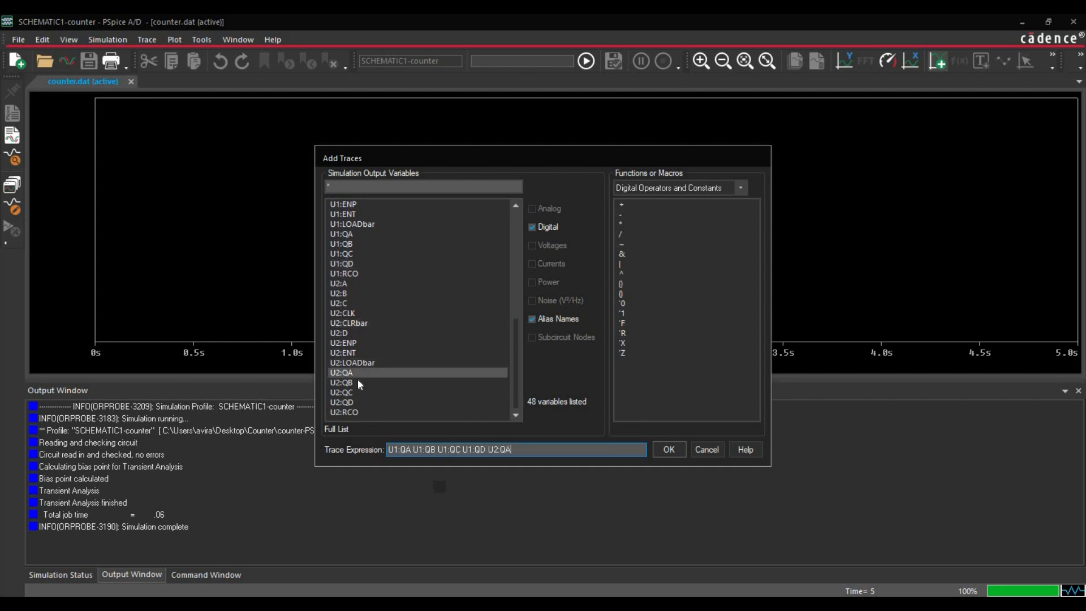
{"action": "left_click", "coordinate": [355, 384]}
{"action": "left_click", "coordinate": [355, 393]}
{"action": "left_click", "coordinate": [354, 401]}
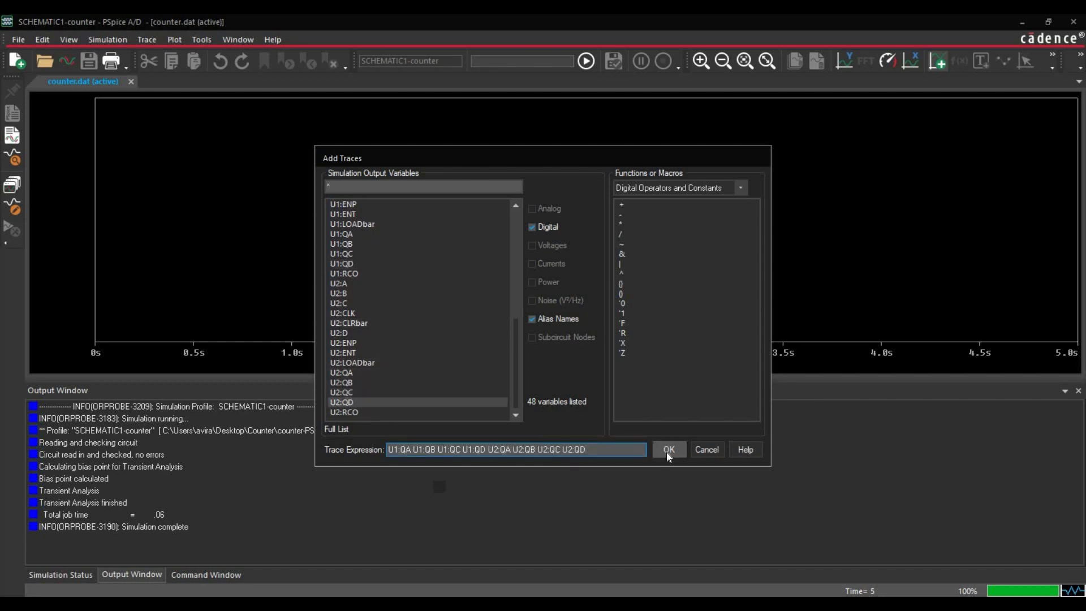
{"action": "left_click", "coordinate": [668, 451]}
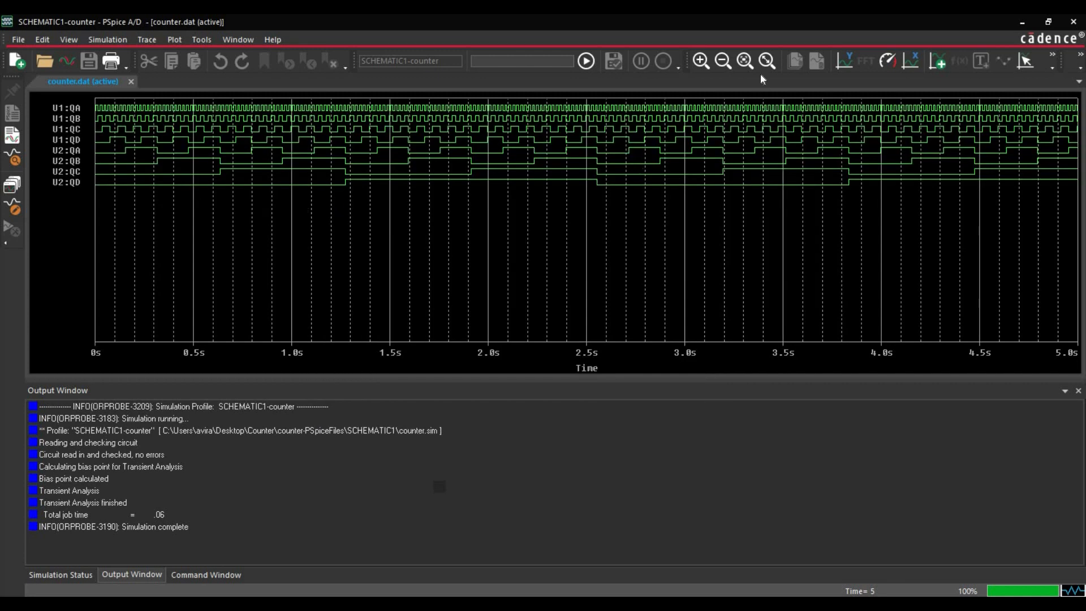
Step: Zoom in on about the first second of the counter output waveforms, and save the project back in OrCAD Capture
{"action": "left_click", "coordinate": [746, 61]}
{"action": "left_click_drag", "start_coordinate": [274, 202], "coordinate": [104, 184]}
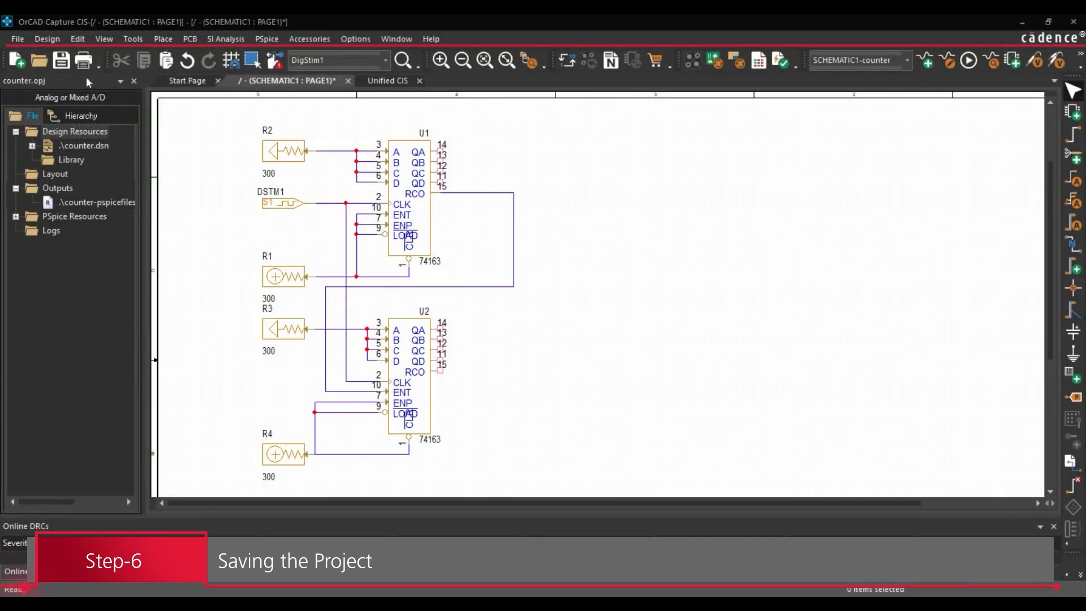
{"action": "left_click", "coordinate": [61, 60]}
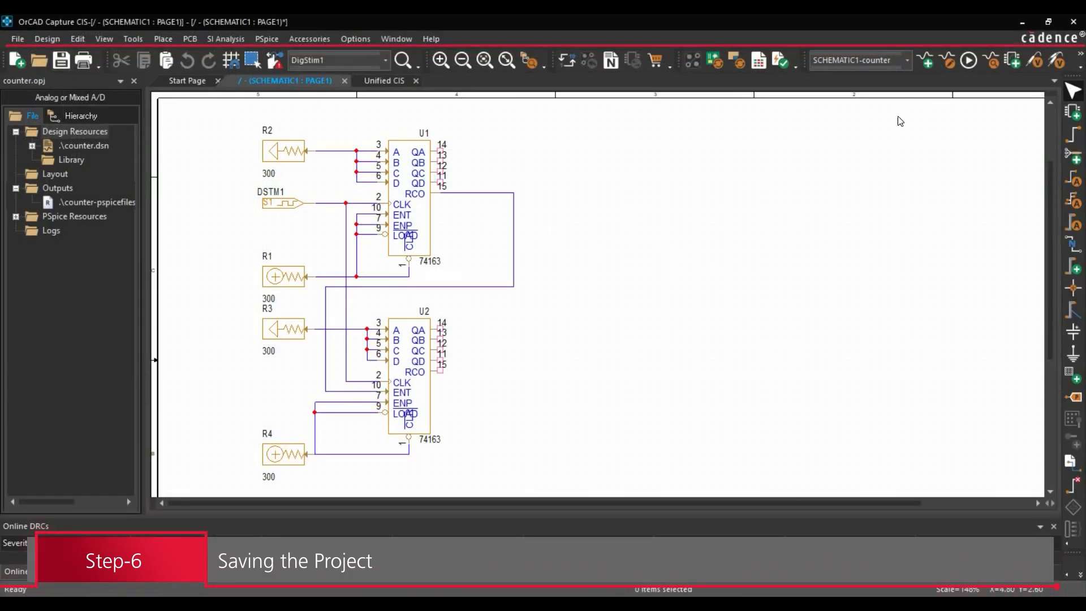